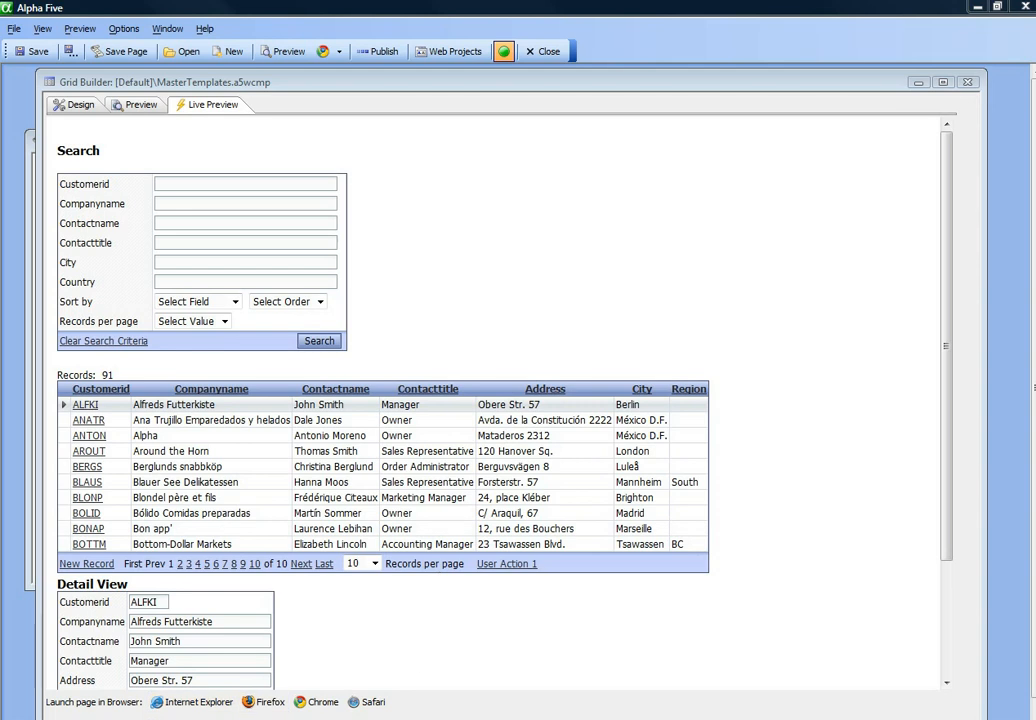
Save the MasterTemplates grid as a page named page1 in the Default project and open it in the HTML editor.
{"action": "scroll", "coordinate": [767, 409], "scroll_direction": "down", "scroll_amount": 3}
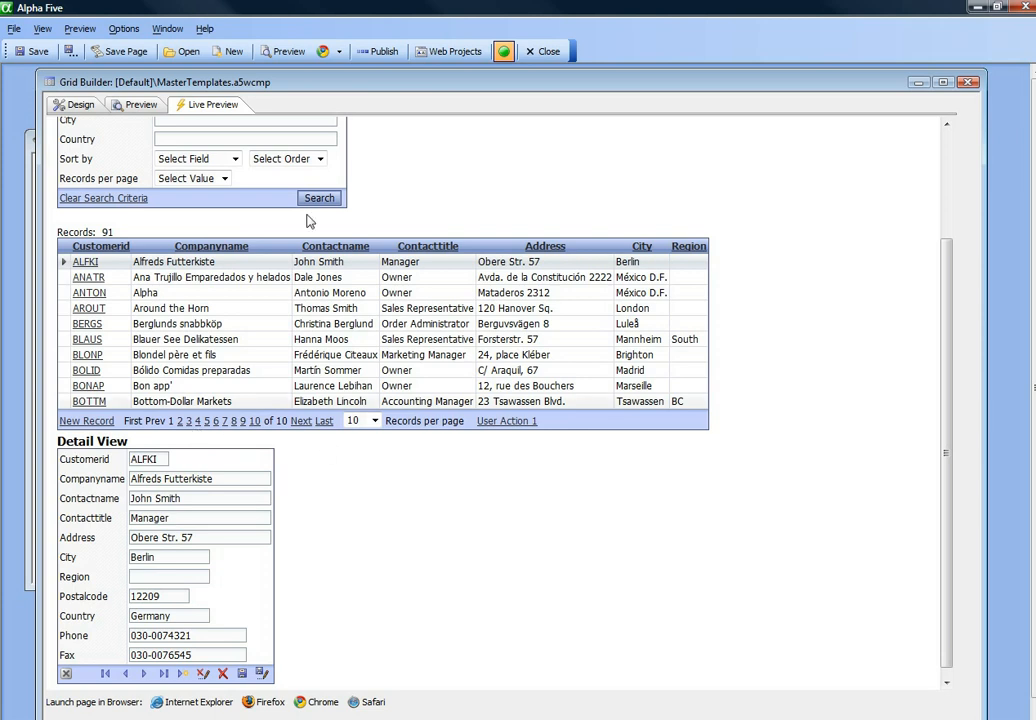
{"action": "left_click", "coordinate": [129, 57]}
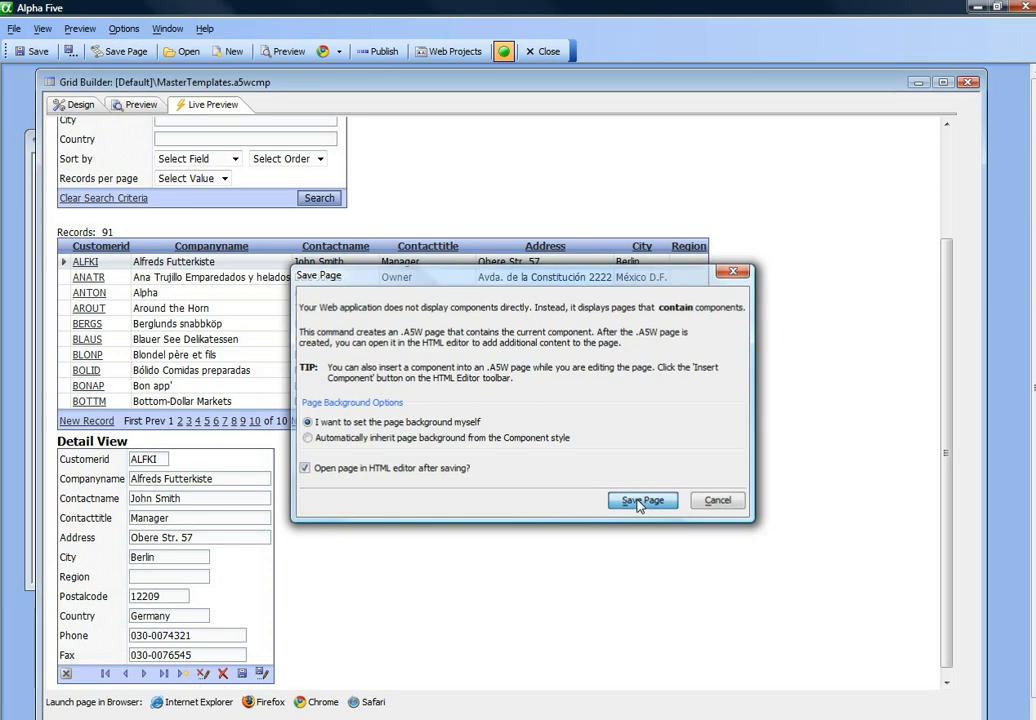
{"action": "left_click", "coordinate": [638, 501]}
{"action": "type", "text": "page"}
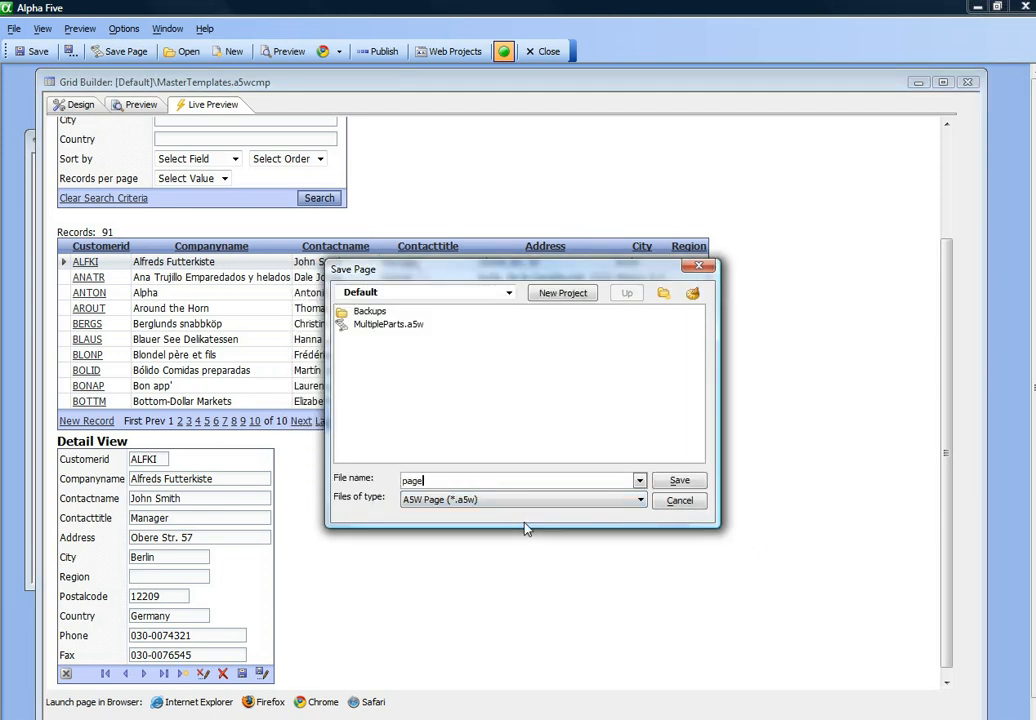
{"action": "type", "text": "1"}
{"action": "left_click", "coordinate": [680, 481]}
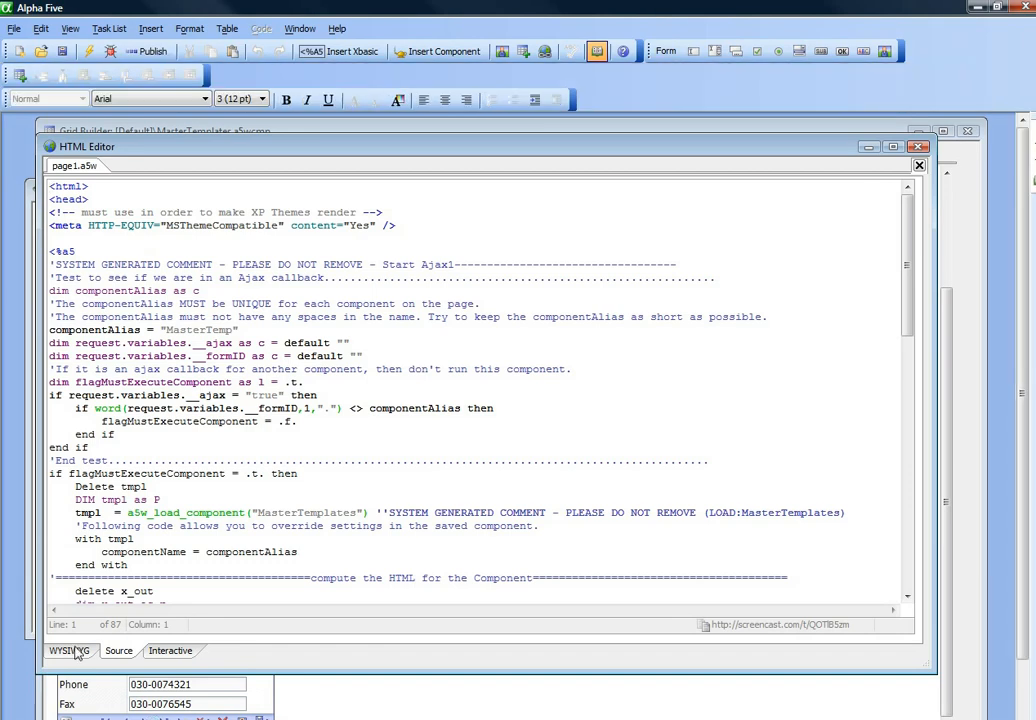
Show page1 in WYSIWYG mode and delete its Echo and Update Errors grid component parts.
{"action": "left_click", "coordinate": [70, 651]}
{"action": "left_click", "coordinate": [128, 223]}
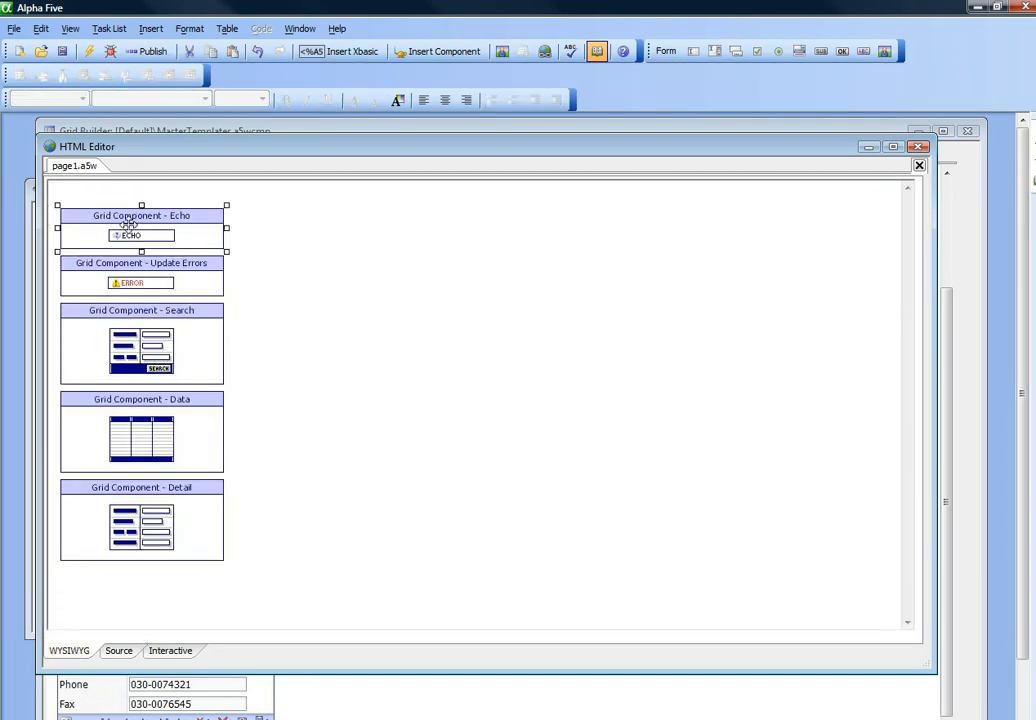
{"action": "key", "text": "Delete"}
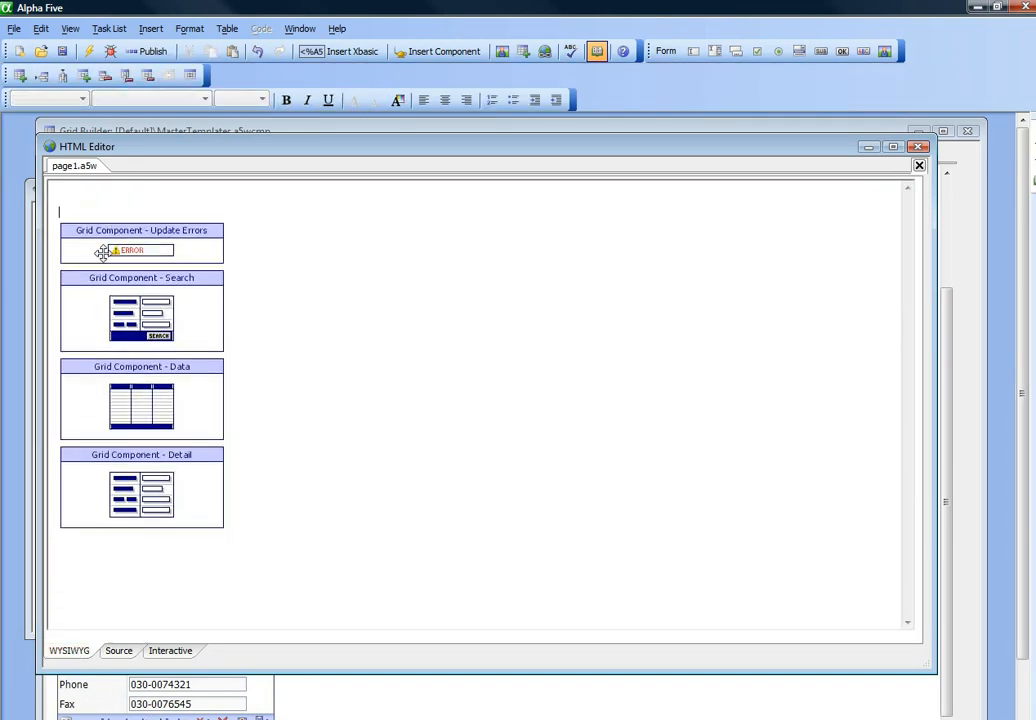
{"action": "left_click", "coordinate": [102, 252]}
{"action": "key", "text": "Delete"}
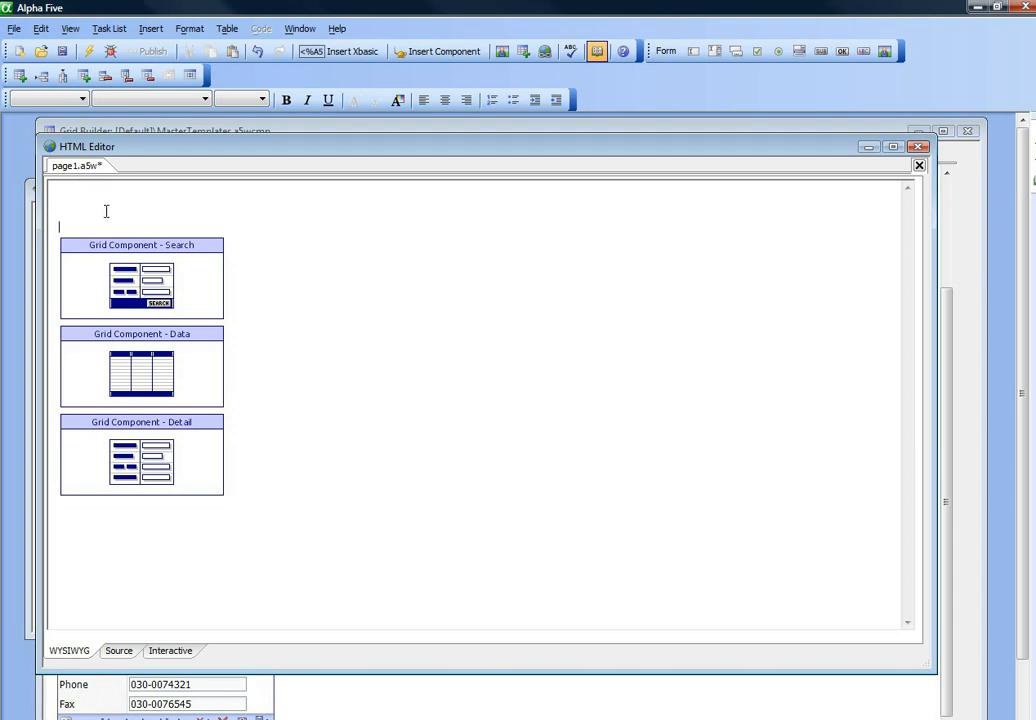
Examine the placement of the Search, Data and Detail grid component parts on the page.
{"action": "left_click", "coordinate": [116, 258]}
{"action": "left_click", "coordinate": [149, 346]}
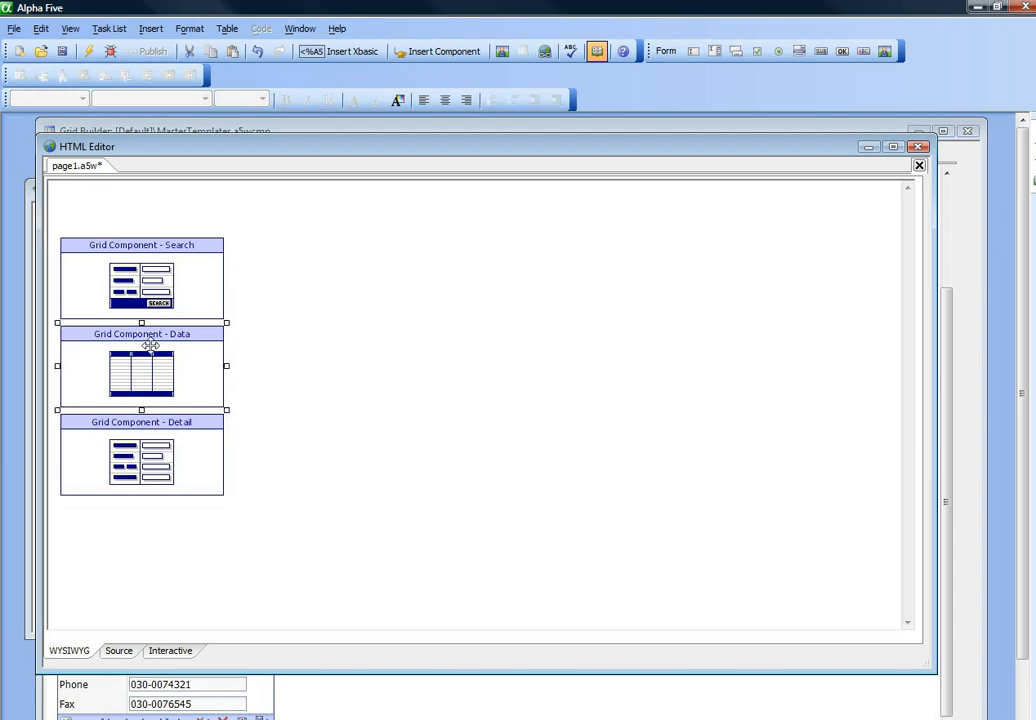
{"action": "left_click", "coordinate": [192, 421]}
{"action": "left_click", "coordinate": [180, 384]}
{"action": "left_click", "coordinate": [175, 287]}
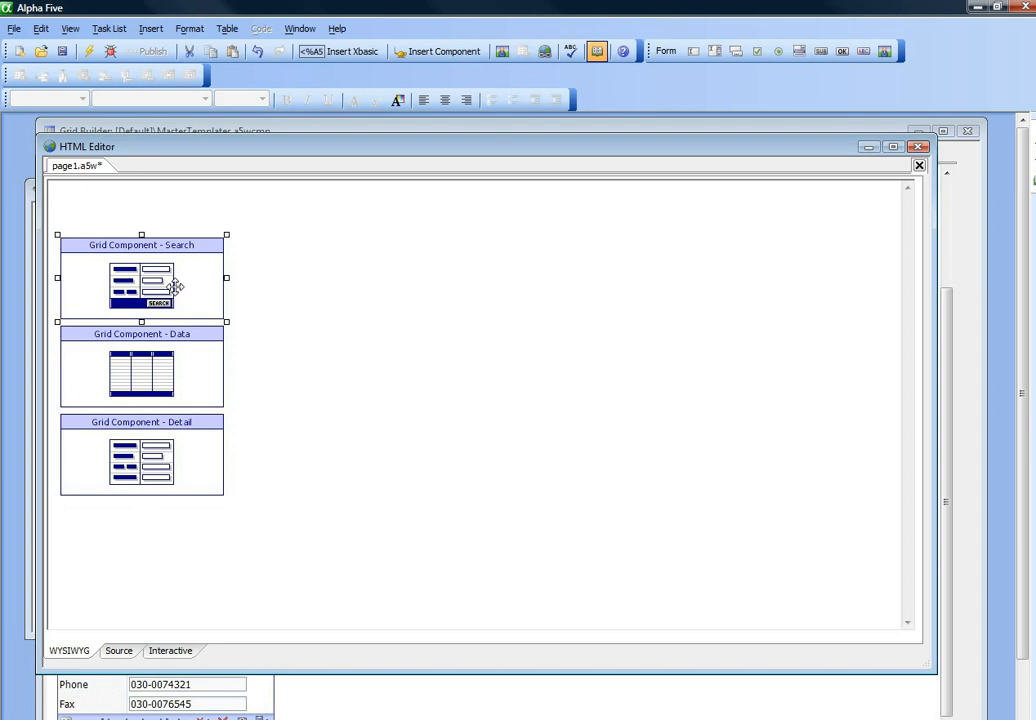
{"action": "left_click", "coordinate": [170, 377]}
{"action": "left_click", "coordinate": [169, 431]}
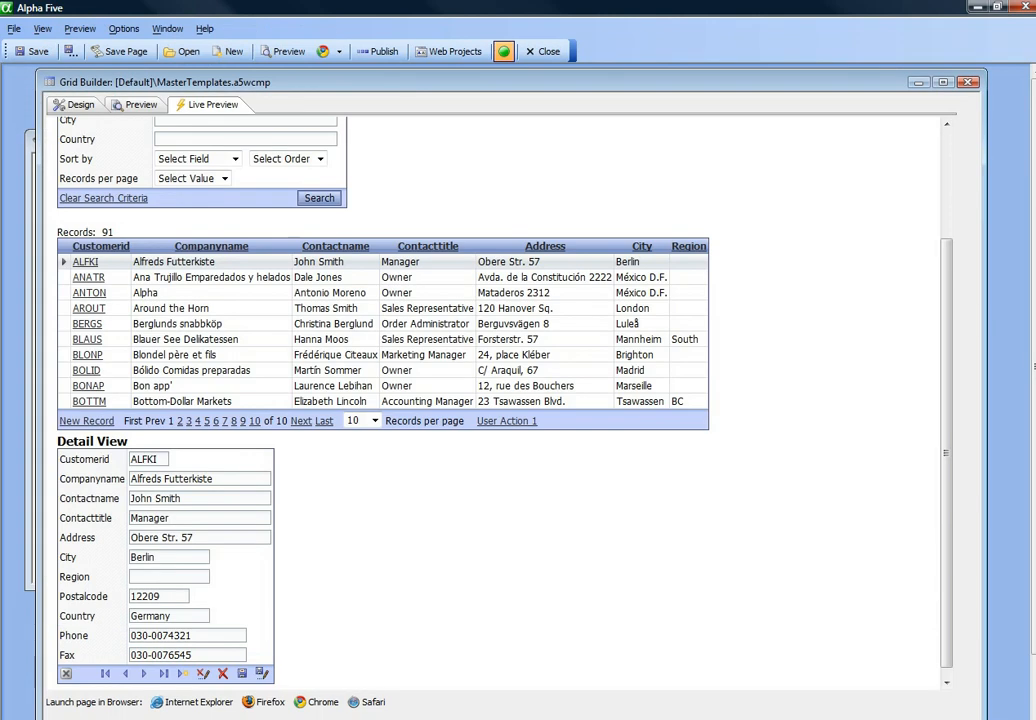
Enable the master layout template in the grid's design properties with the Table - Vertical Layout style and view it in live preview.
{"action": "left_click", "coordinate": [77, 106]}
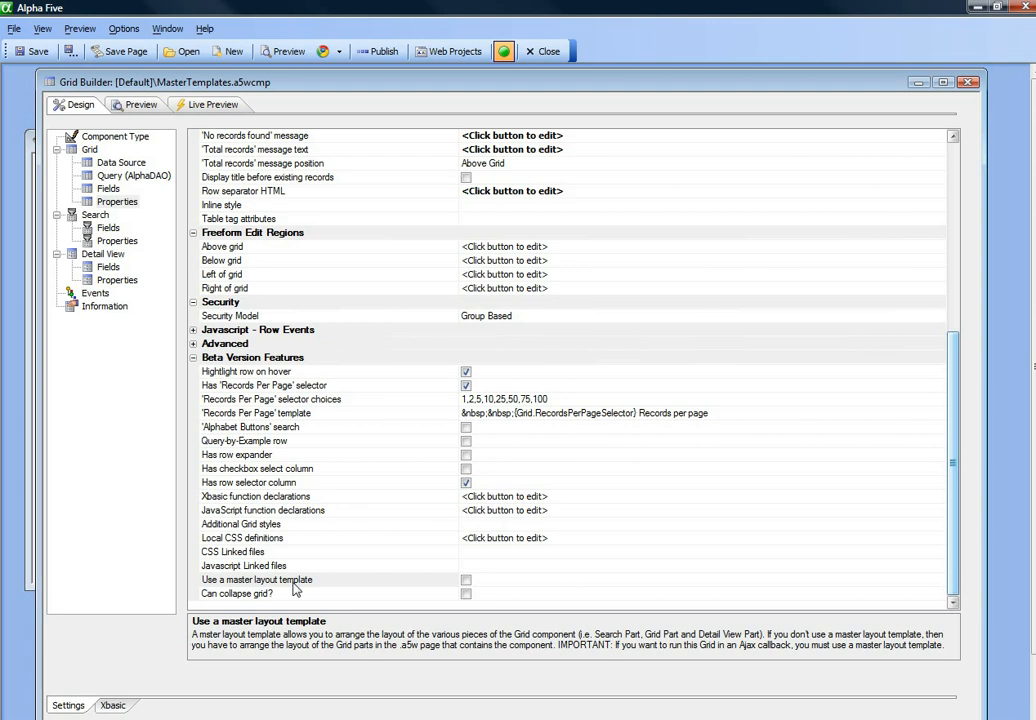
{"action": "left_click", "coordinate": [466, 583]}
{"action": "left_click_drag", "start_coordinate": [955, 444], "coordinate": [963, 488]}
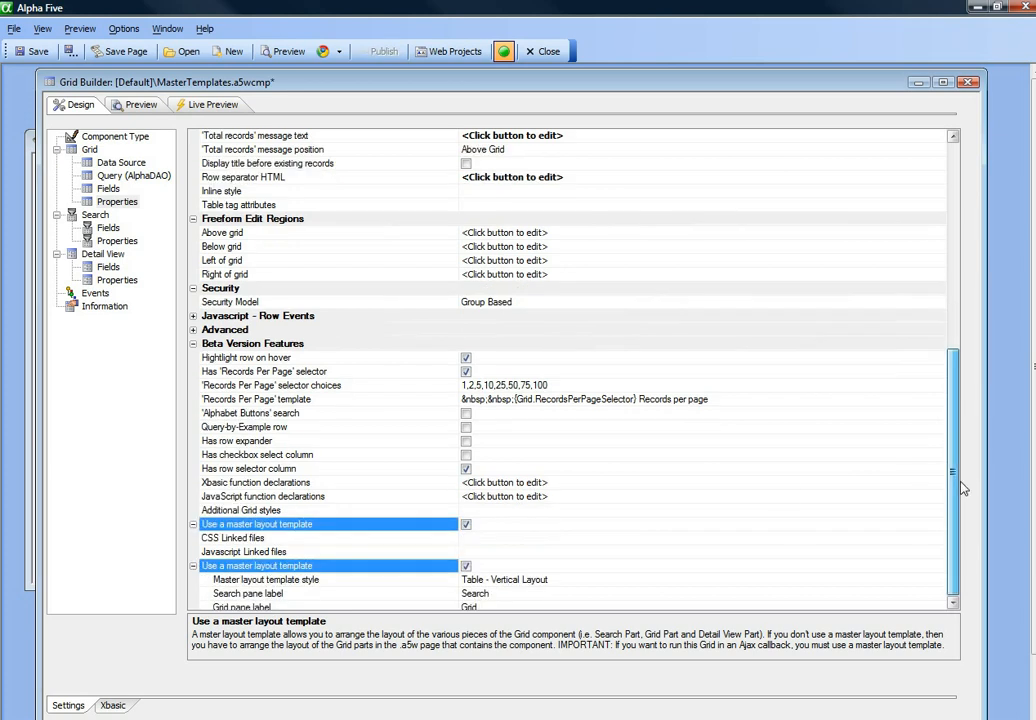
{"action": "left_click", "coordinate": [351, 540]}
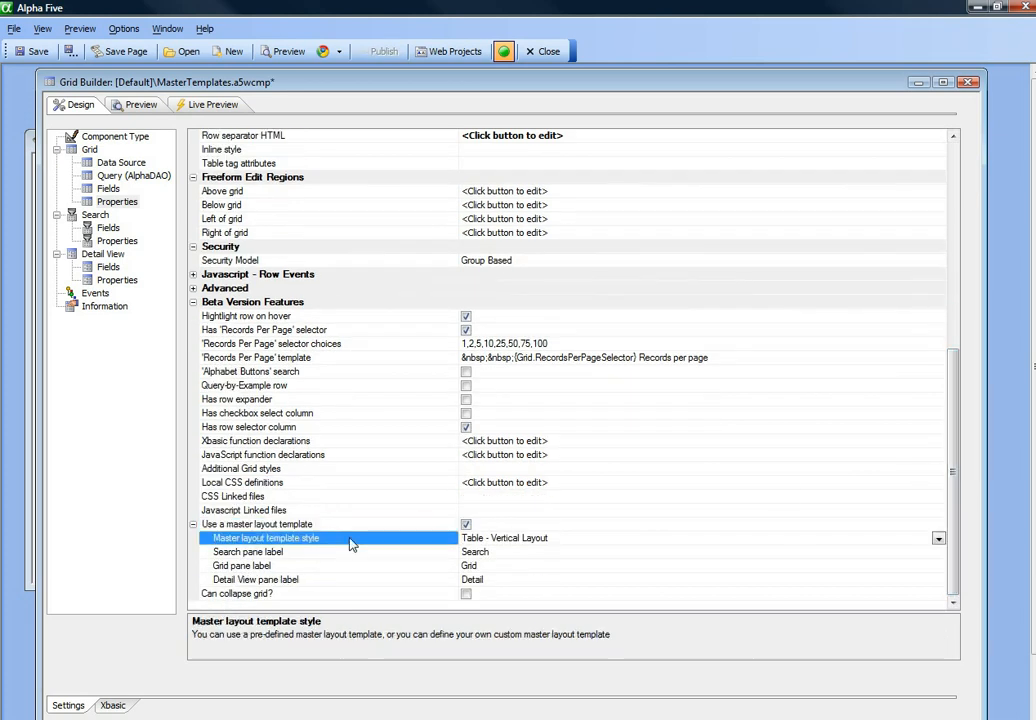
{"action": "left_click", "coordinate": [938, 538]}
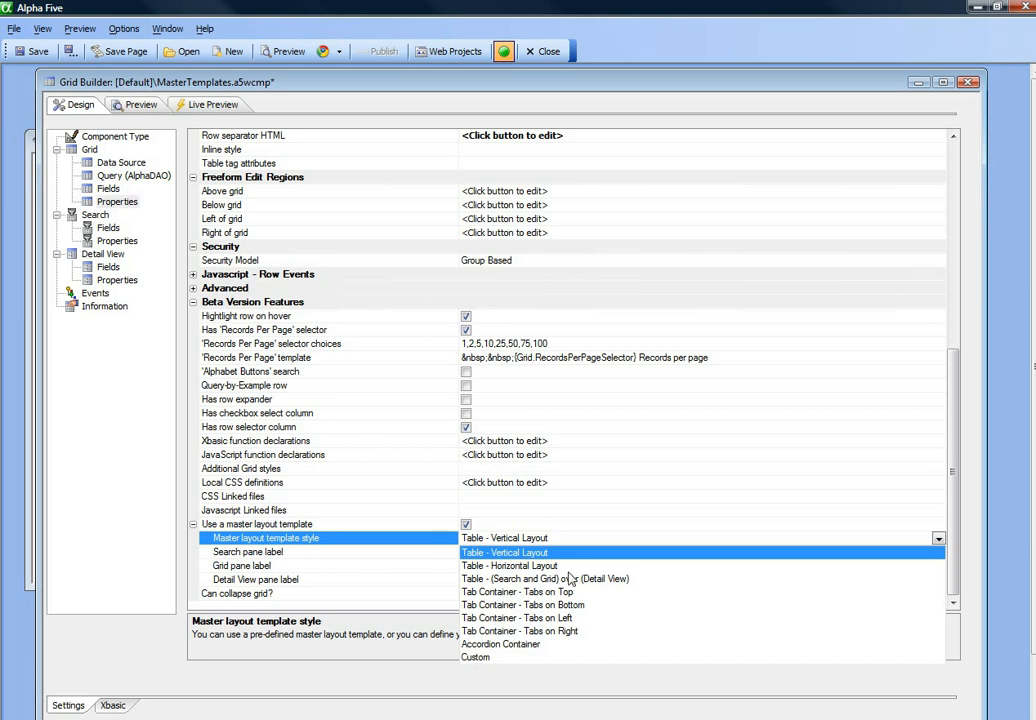
{"action": "left_click", "coordinate": [475, 553]}
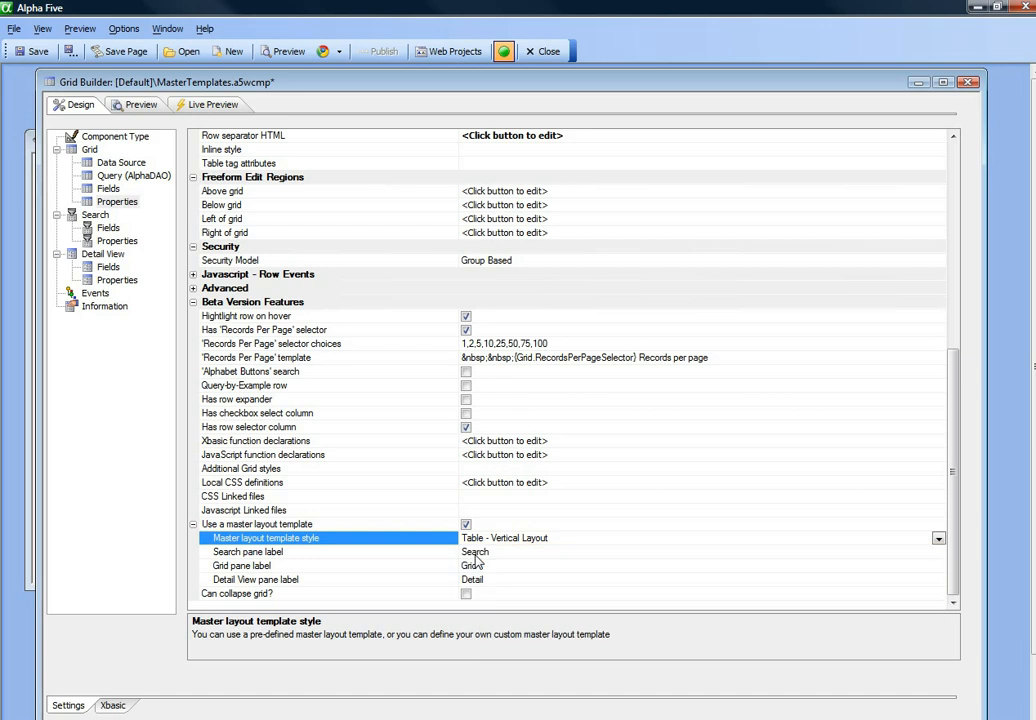
{"action": "left_click", "coordinate": [206, 104]}
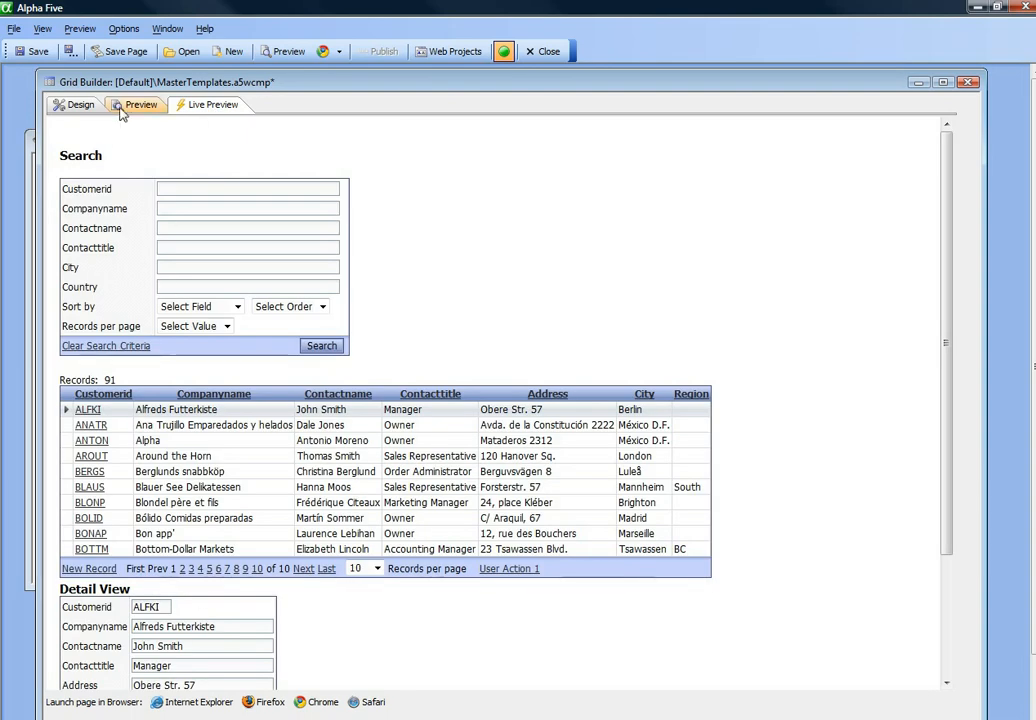
Change the master layout template style to Table - Horizontal Layout and view the grid in live preview.
{"action": "left_click", "coordinate": [75, 107]}
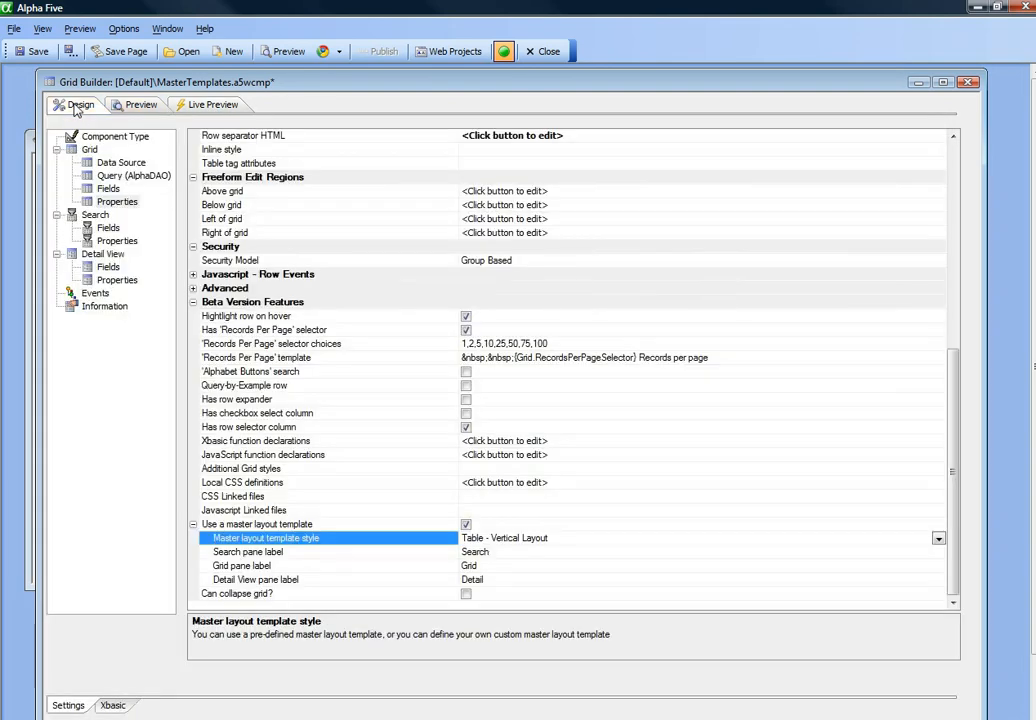
{"action": "double_click", "coordinate": [380, 541]}
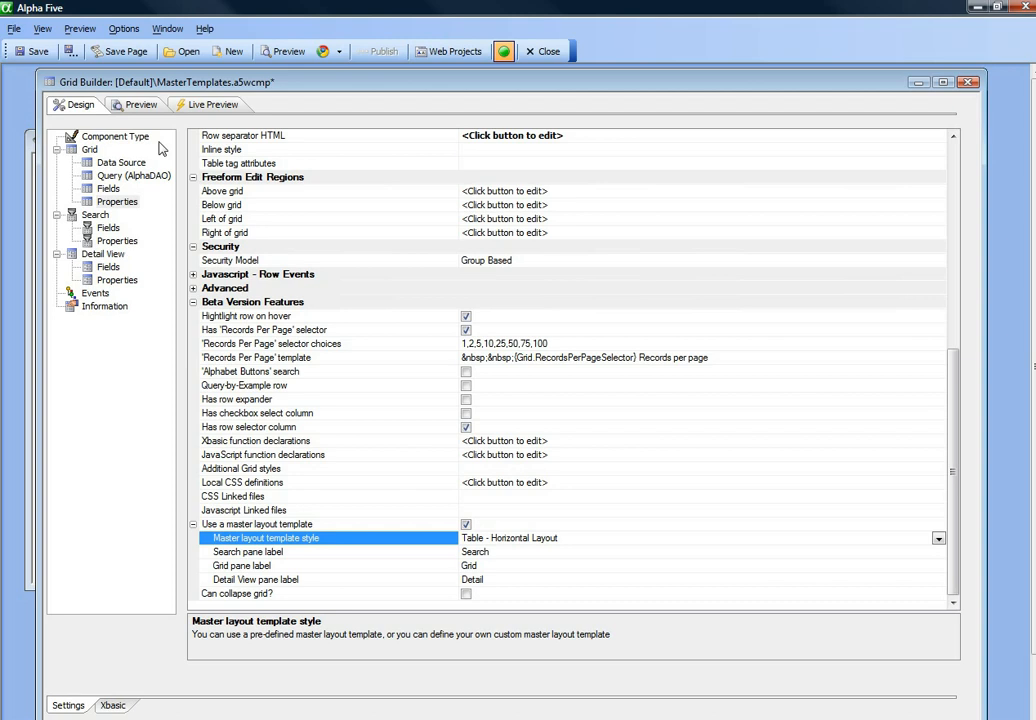
{"action": "left_click", "coordinate": [211, 104]}
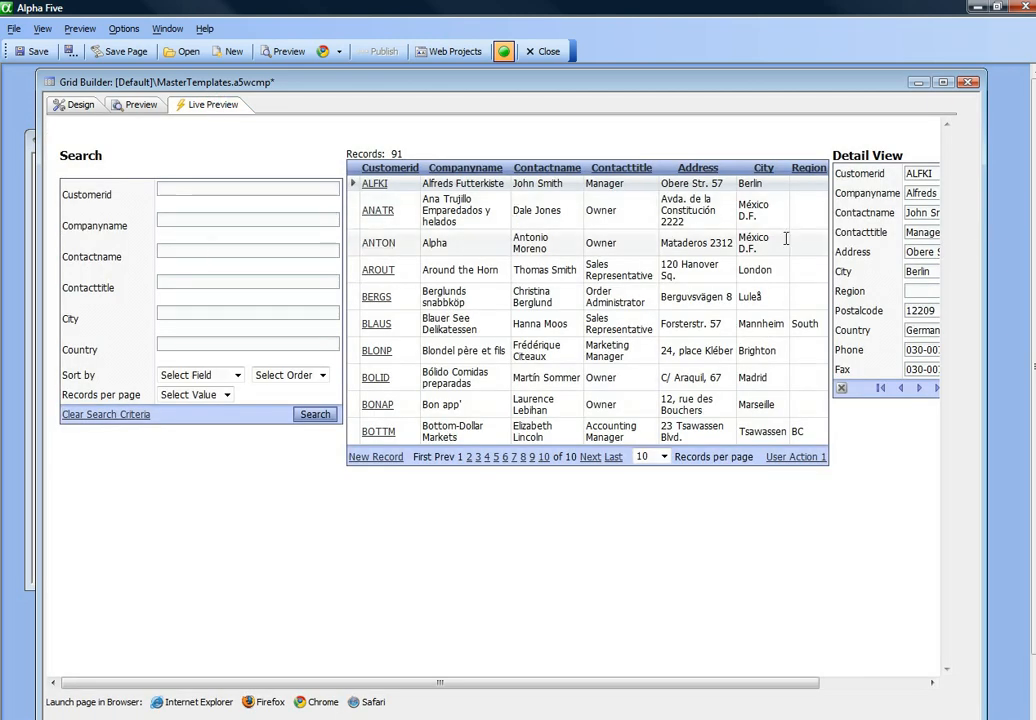
Set the master layout template style to Tab Container - Tabs on Top and preview the grid in Chrome.
{"action": "left_click", "coordinate": [80, 105]}
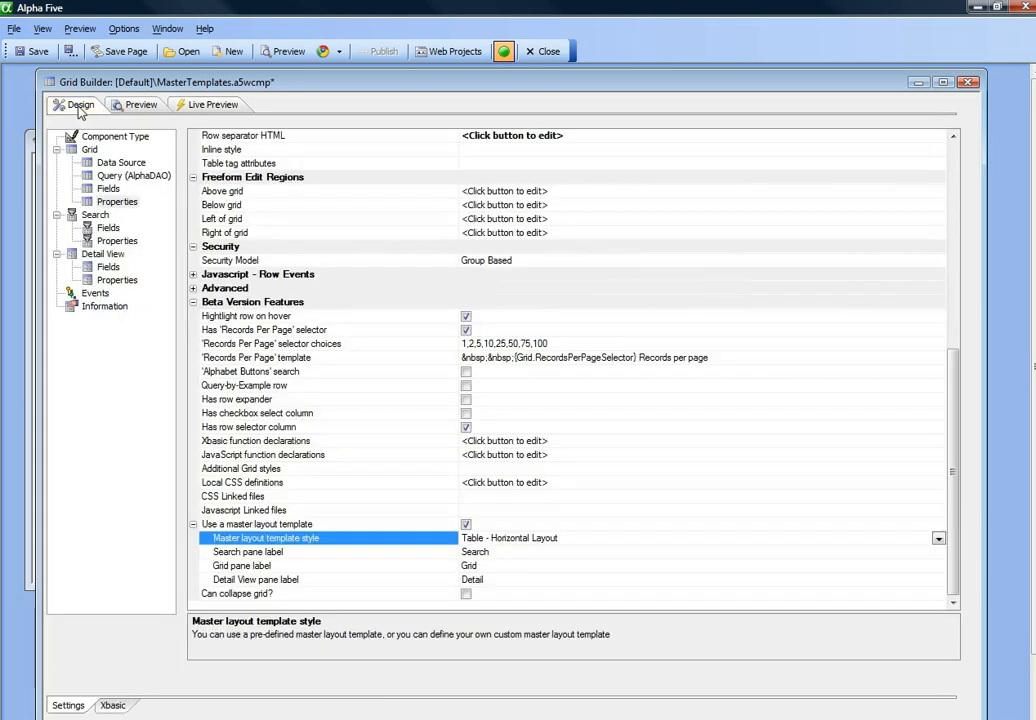
{"action": "left_click", "coordinate": [938, 538]}
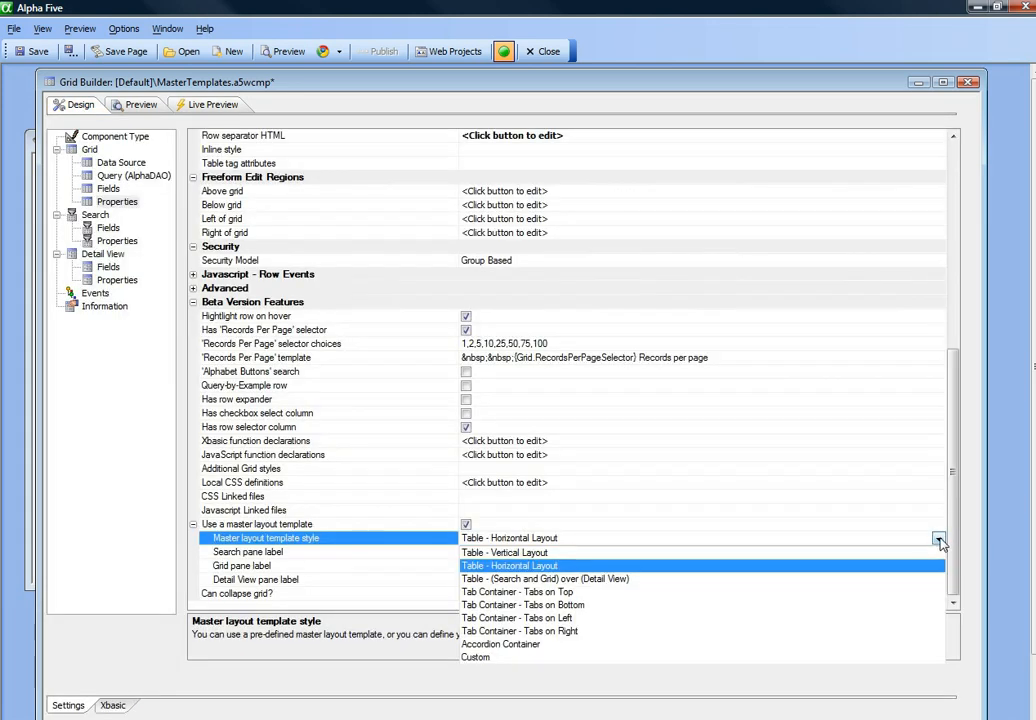
{"action": "left_click", "coordinate": [492, 592]}
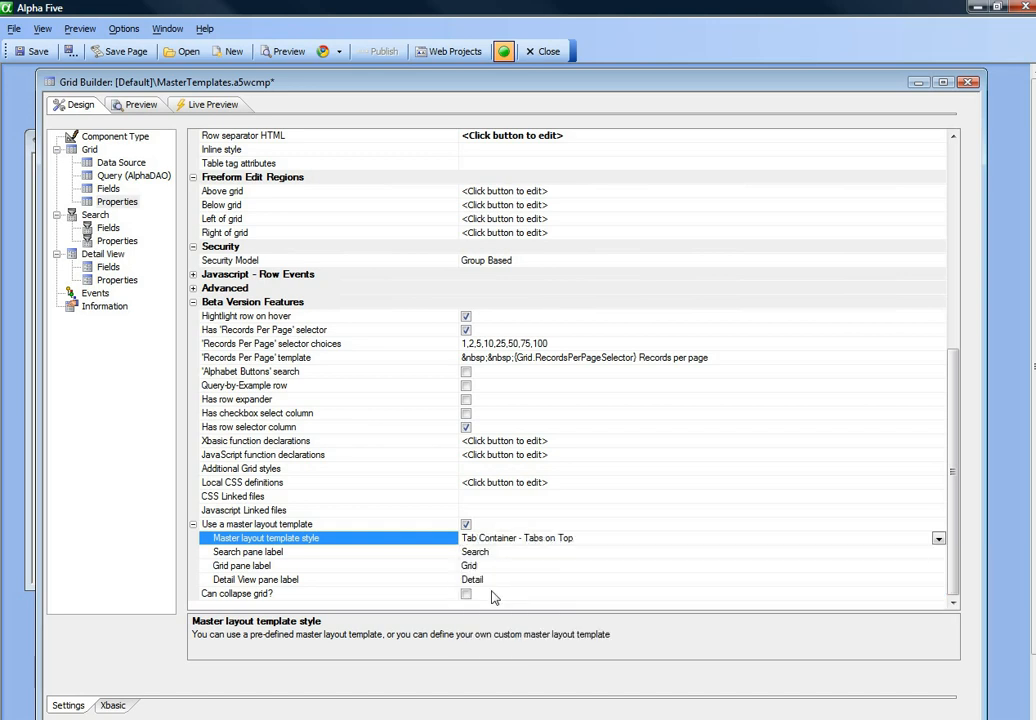
{"action": "left_click", "coordinate": [327, 50]}
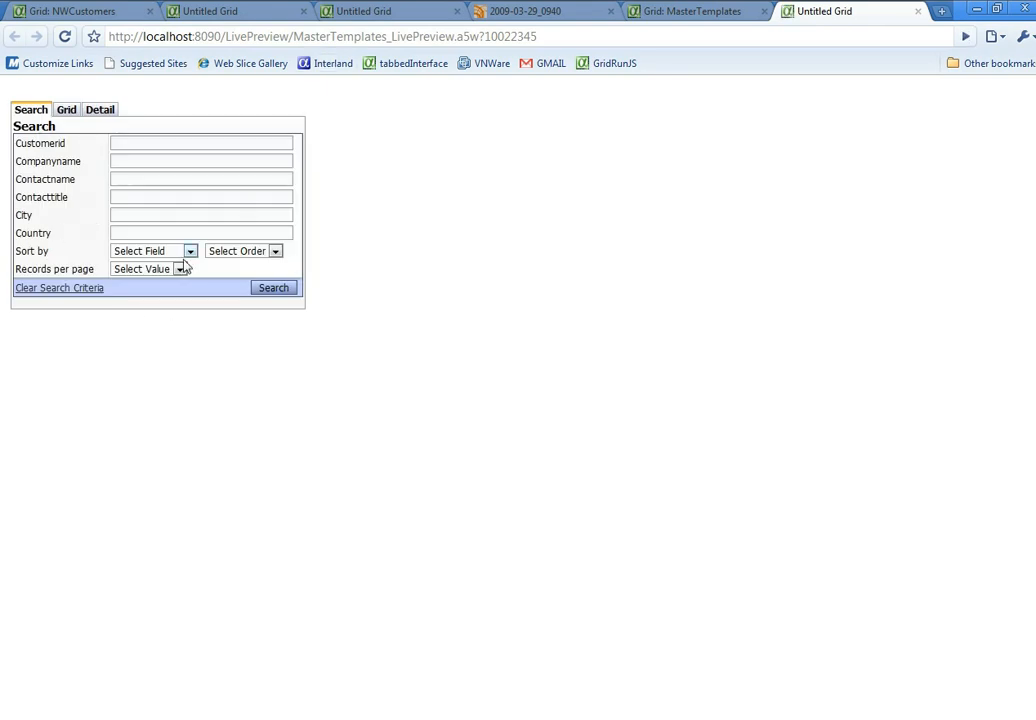
Select the Blondel père et fils record in the Grid pane and view its fields in the Detail pane.
{"action": "left_click", "coordinate": [68, 111]}
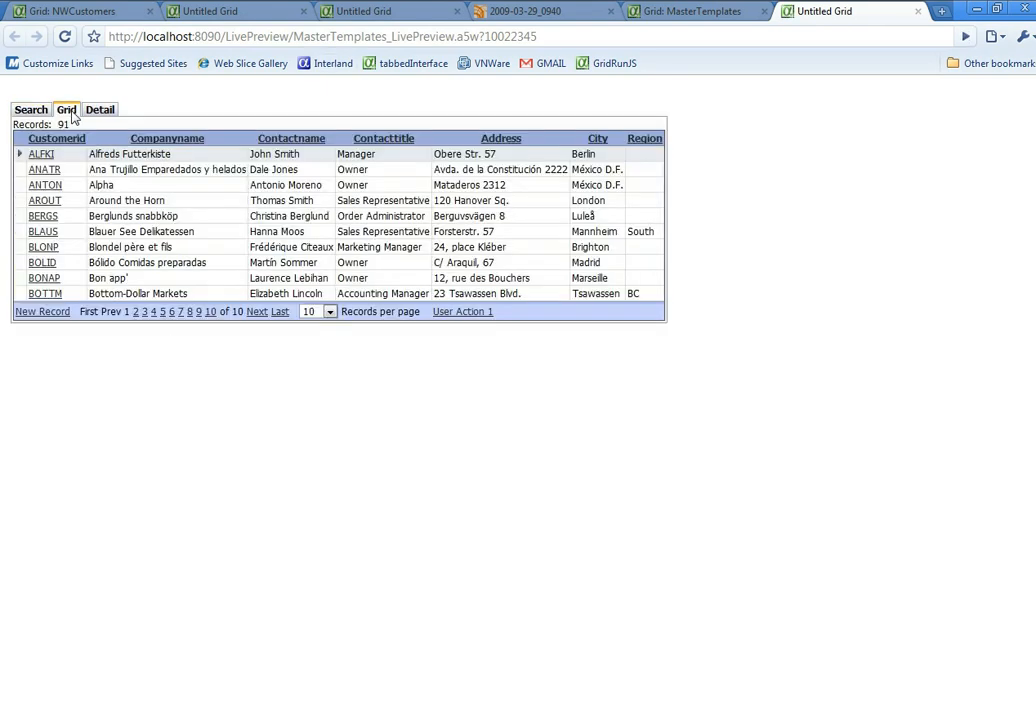
{"action": "left_click", "coordinate": [44, 250]}
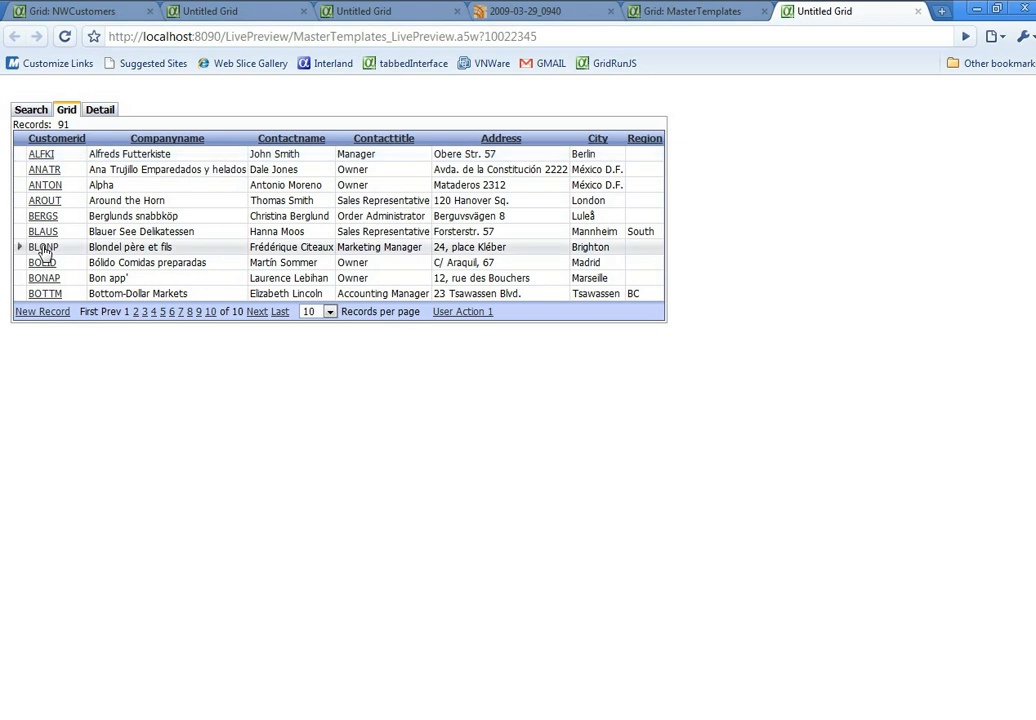
{"action": "left_click", "coordinate": [100, 111]}
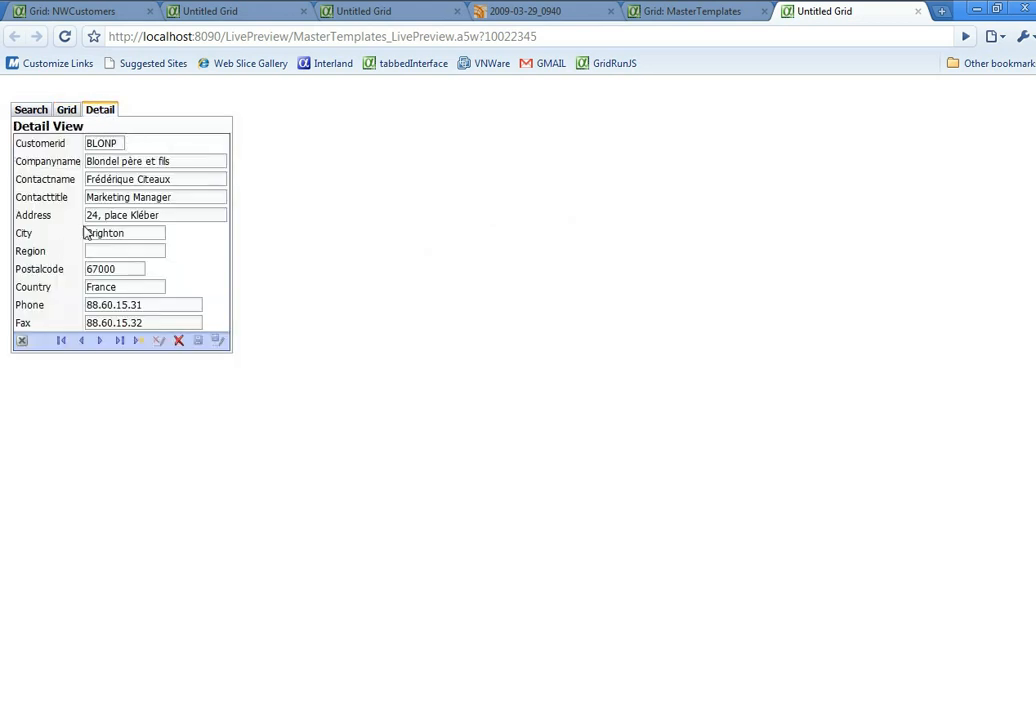
Back in Alpha Five, set the master layout template style to Tab Container - Tabs on Right and check its panes in Chrome.
{"action": "left_click", "coordinate": [707, 719]}
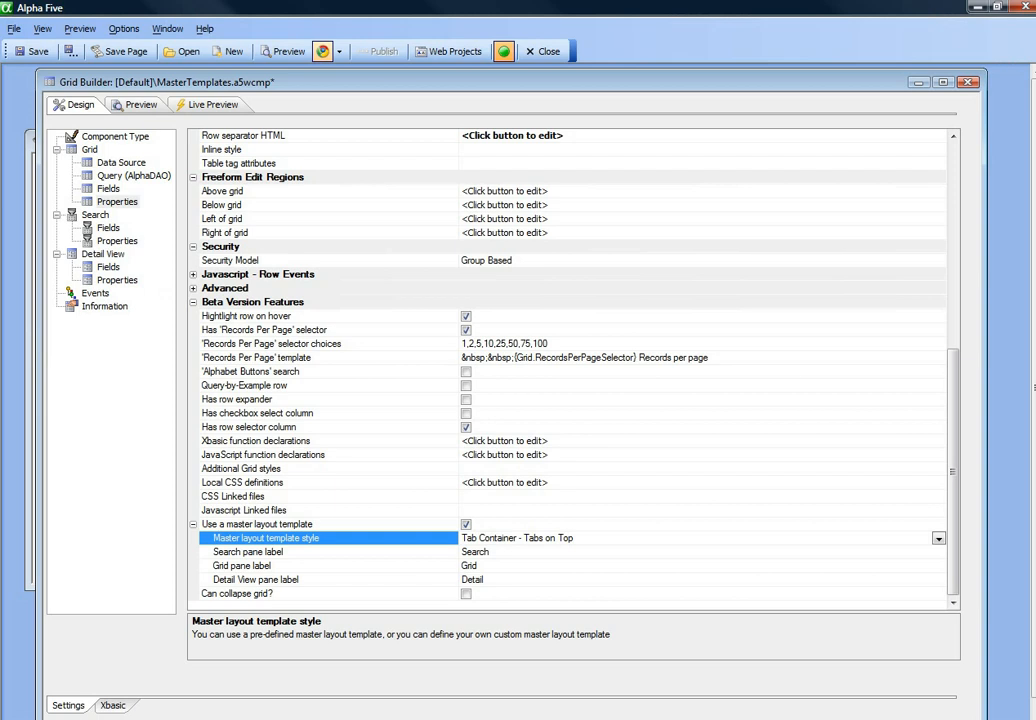
{"action": "left_click", "coordinate": [938, 539]}
{"action": "left_click", "coordinate": [550, 631]}
{"action": "left_click", "coordinate": [325, 53]}
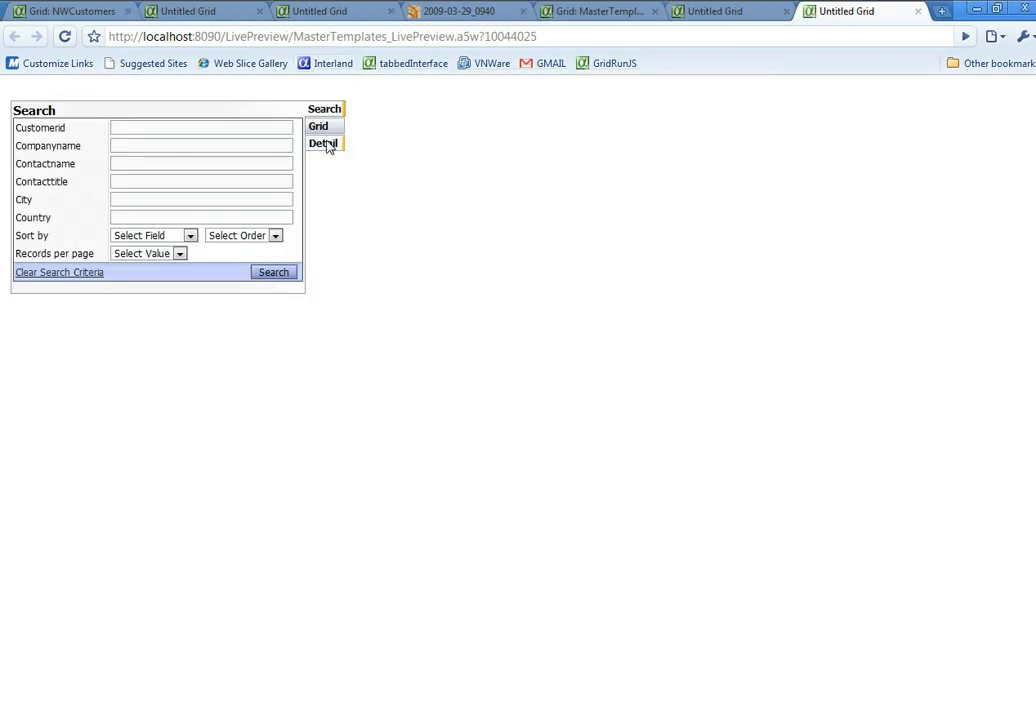
{"action": "left_click", "coordinate": [326, 132]}
{"action": "left_click", "coordinate": [680, 146]}
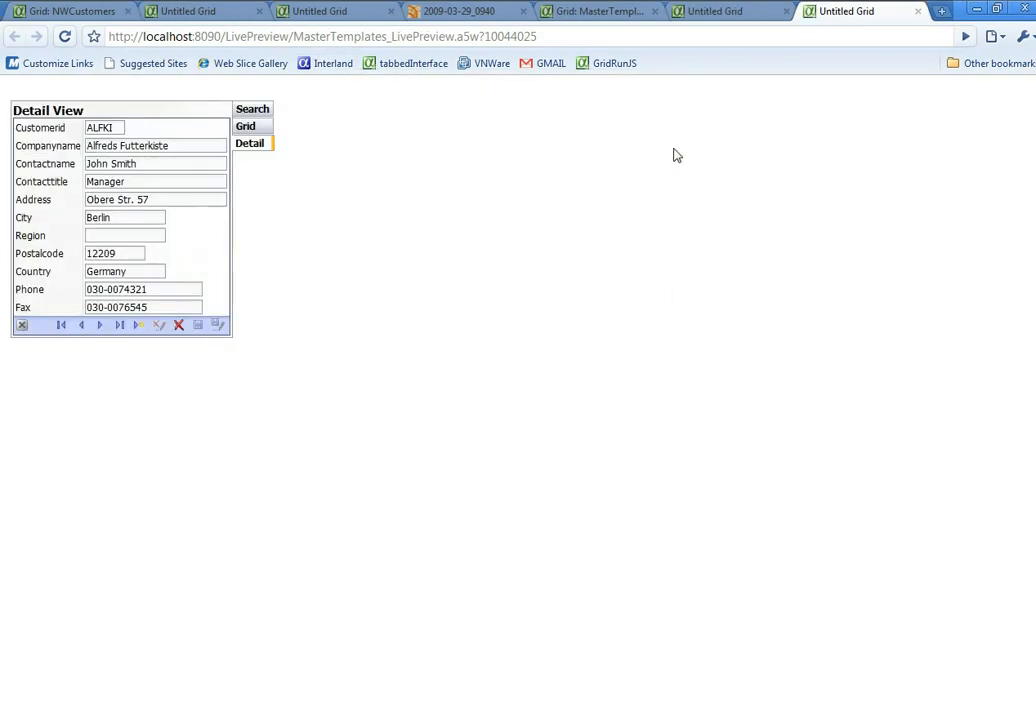
Switch back to Alpha Five and set the master layout template style to Accordion Container.
{"action": "key", "text": "alt+Tab"}
{"action": "left_click", "coordinate": [290, 538]}
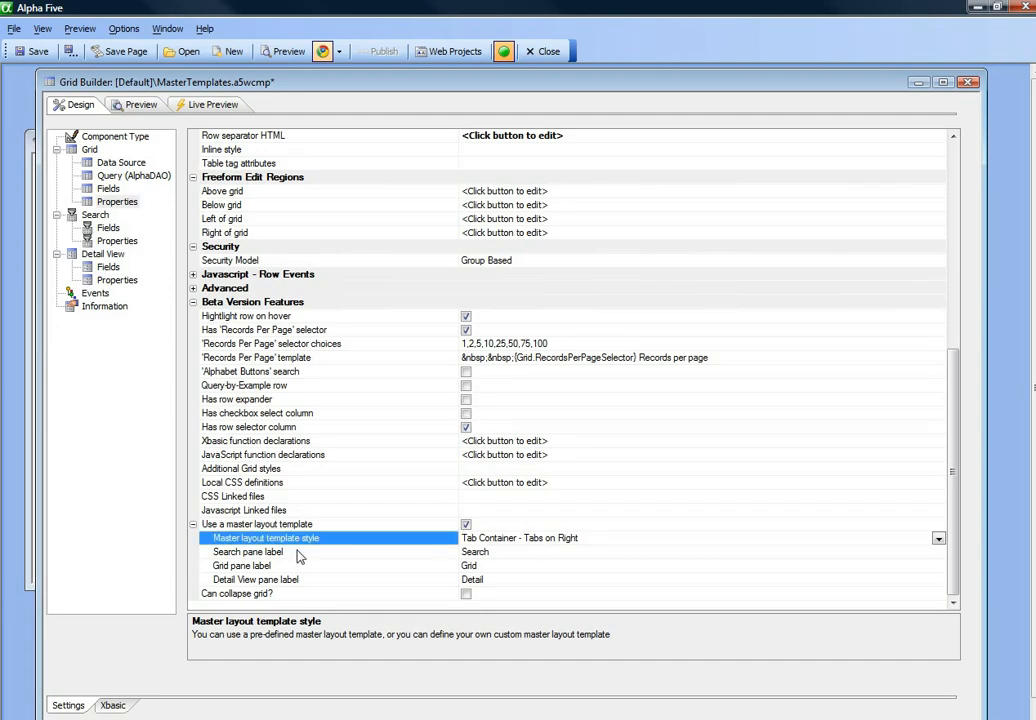
{"action": "left_click", "coordinate": [938, 538]}
{"action": "left_click", "coordinate": [500, 644]}
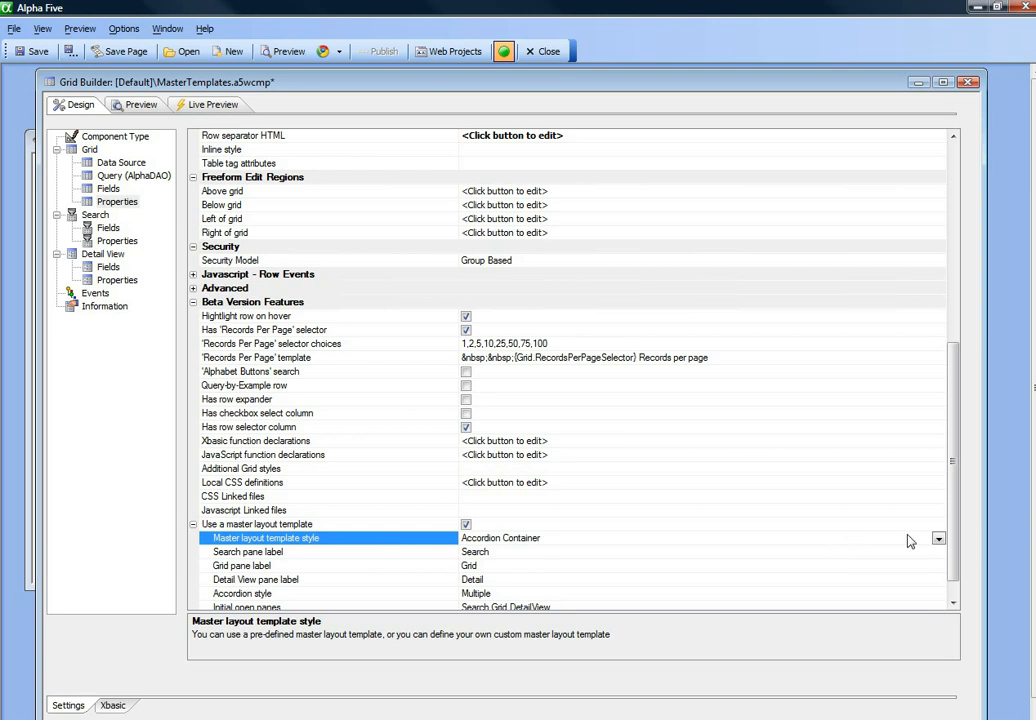
{"action": "left_click_drag", "start_coordinate": [953, 563], "coordinate": [960, 590]}
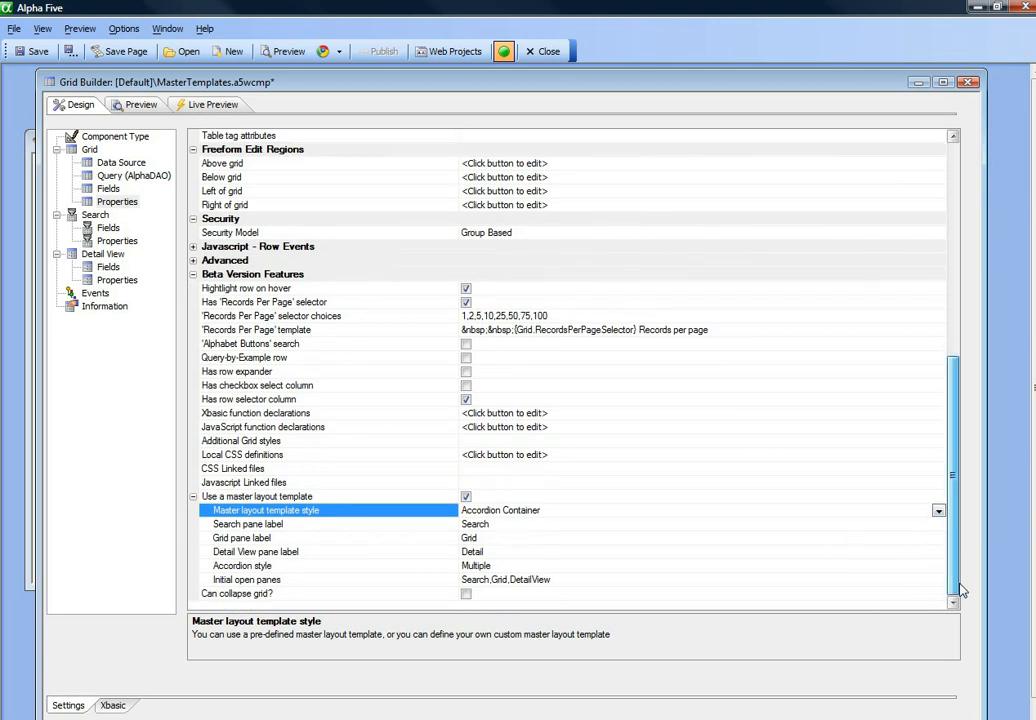
Set the accordion style to Single and preview the grid in Chrome.
{"action": "left_click", "coordinate": [258, 568]}
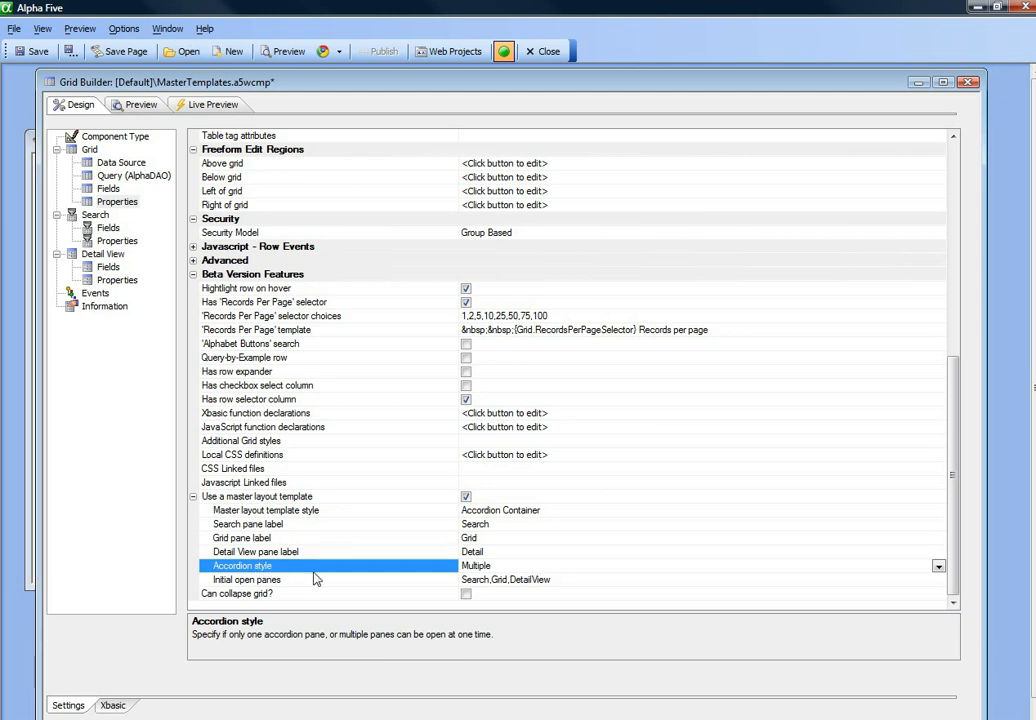
{"action": "double_click", "coordinate": [415, 572]}
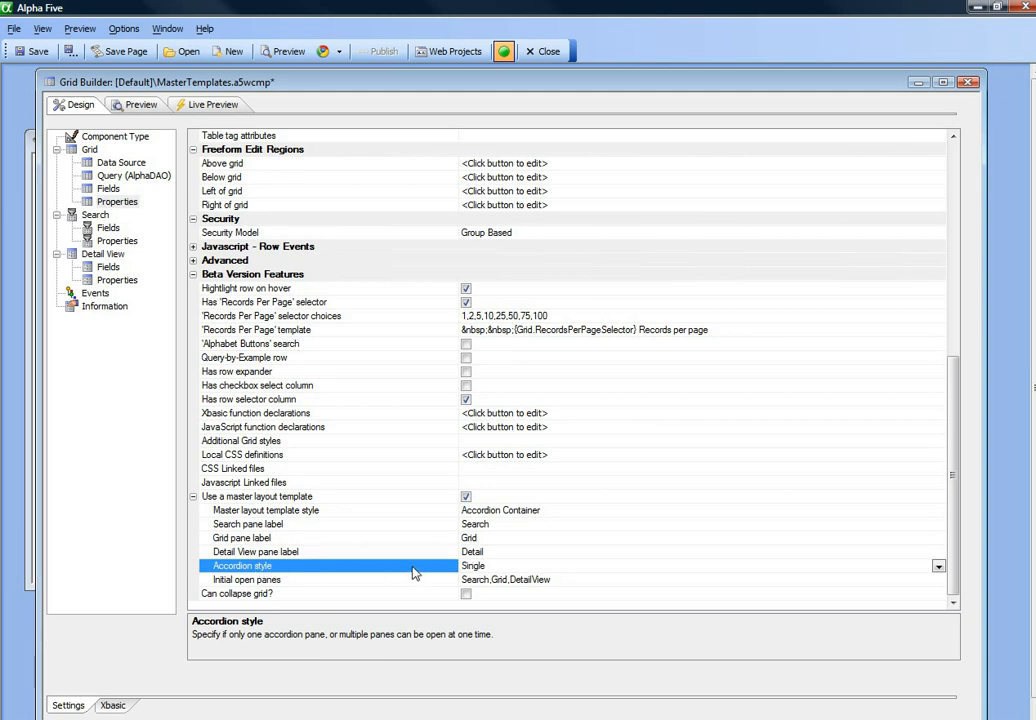
{"action": "left_click", "coordinate": [322, 57]}
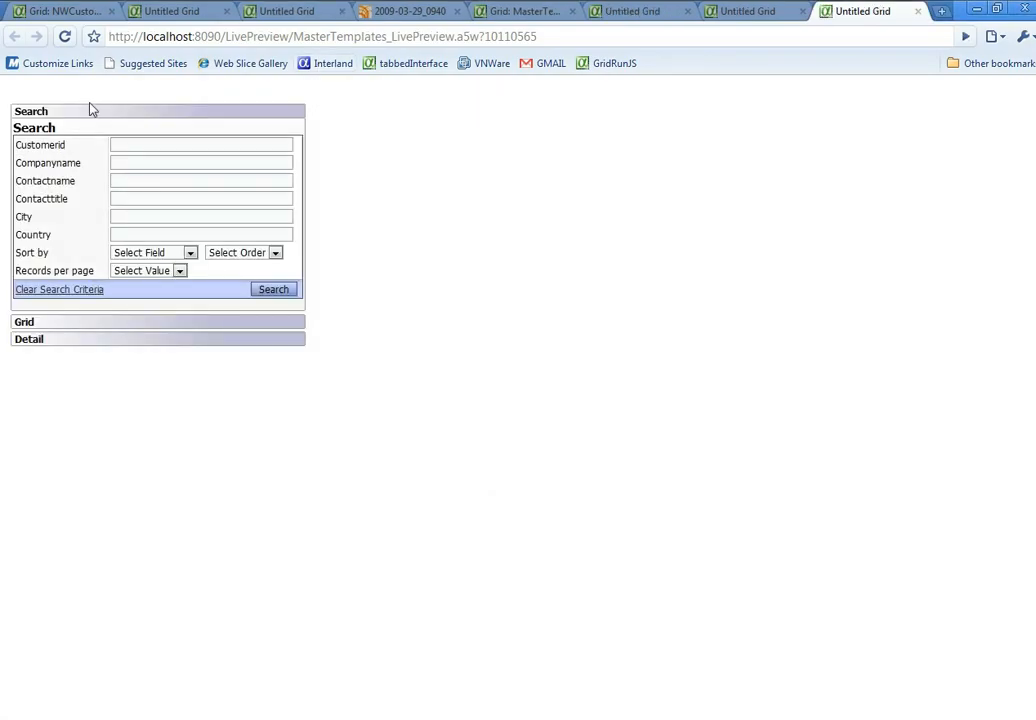
Open the Search, Grid and Detail accordion panes one at a time in the single-style preview.
{"action": "left_click", "coordinate": [129, 323]}
{"action": "left_click", "coordinate": [141, 357]}
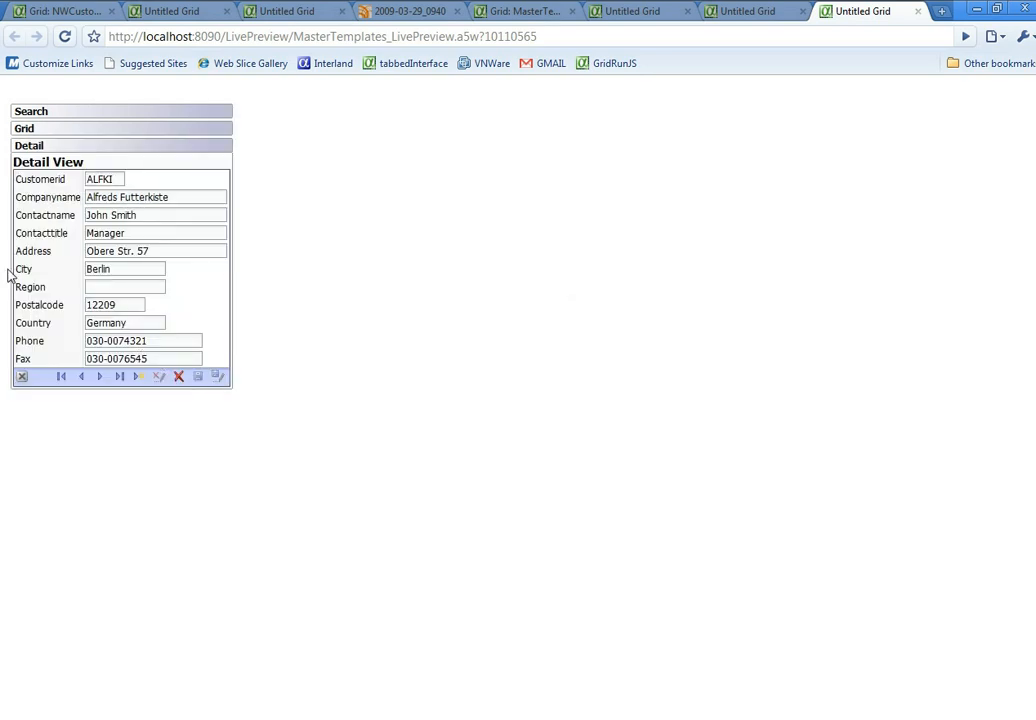
{"action": "left_click", "coordinate": [138, 113]}
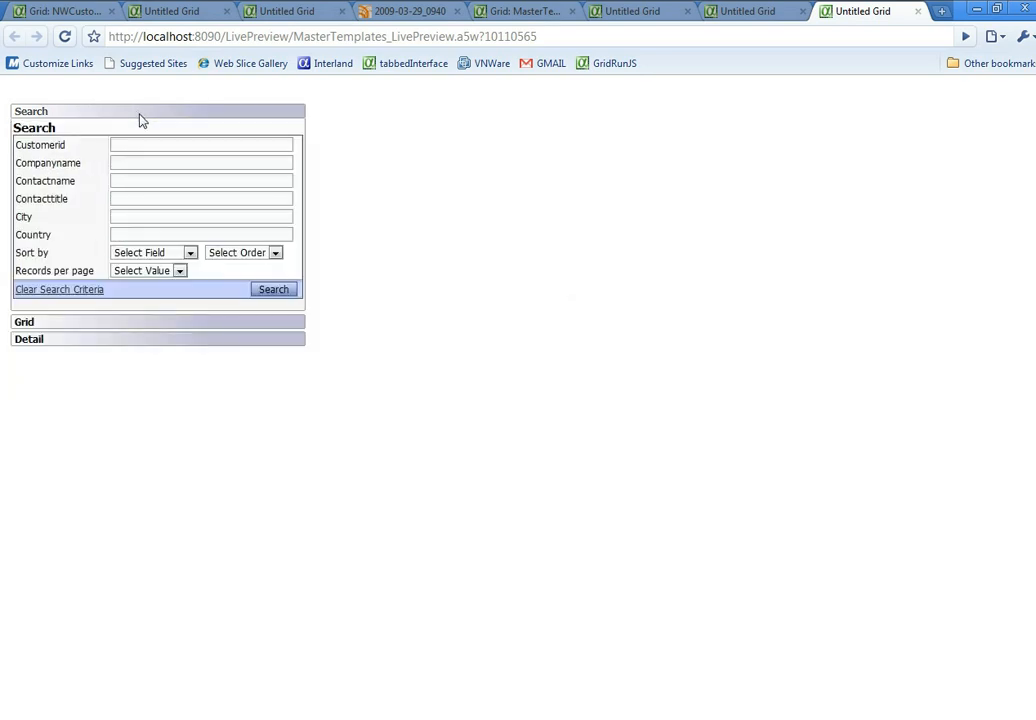
{"action": "left_click", "coordinate": [105, 329]}
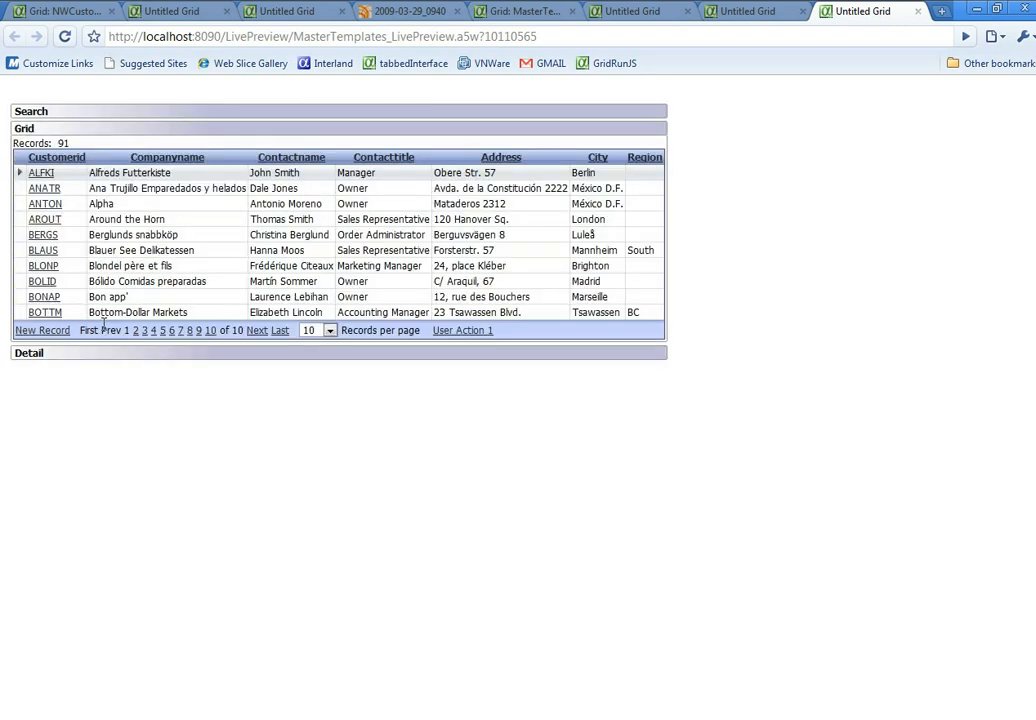
{"action": "left_click", "coordinate": [89, 353]}
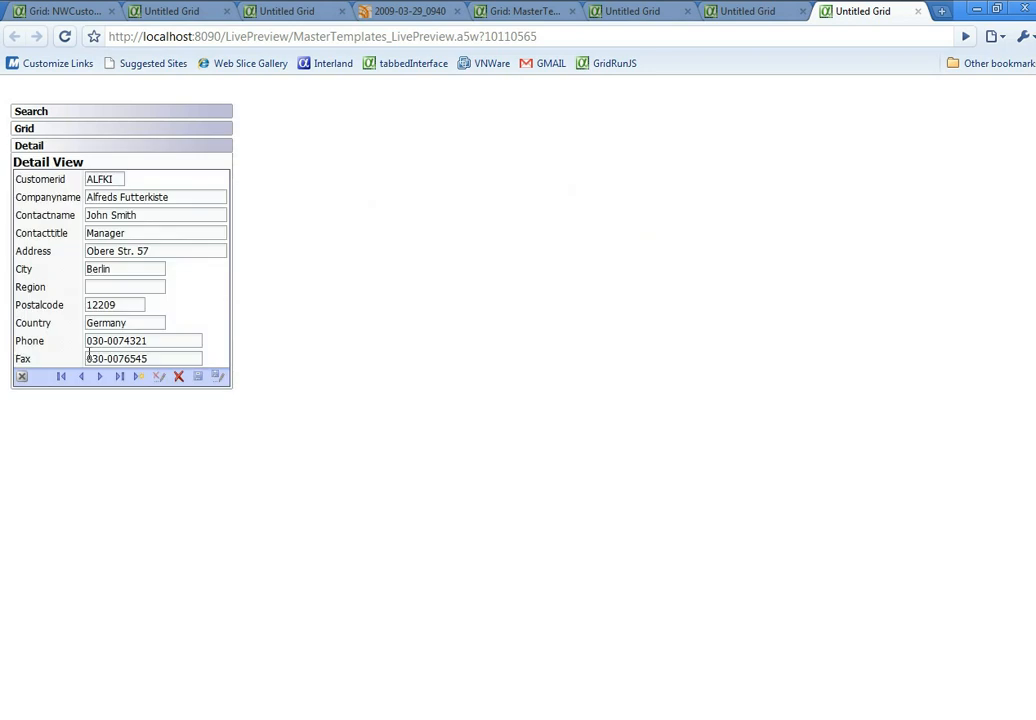
Switch back to Alpha Five and set the master layout template style to Custom.
{"action": "left_click", "coordinate": [707, 718]}
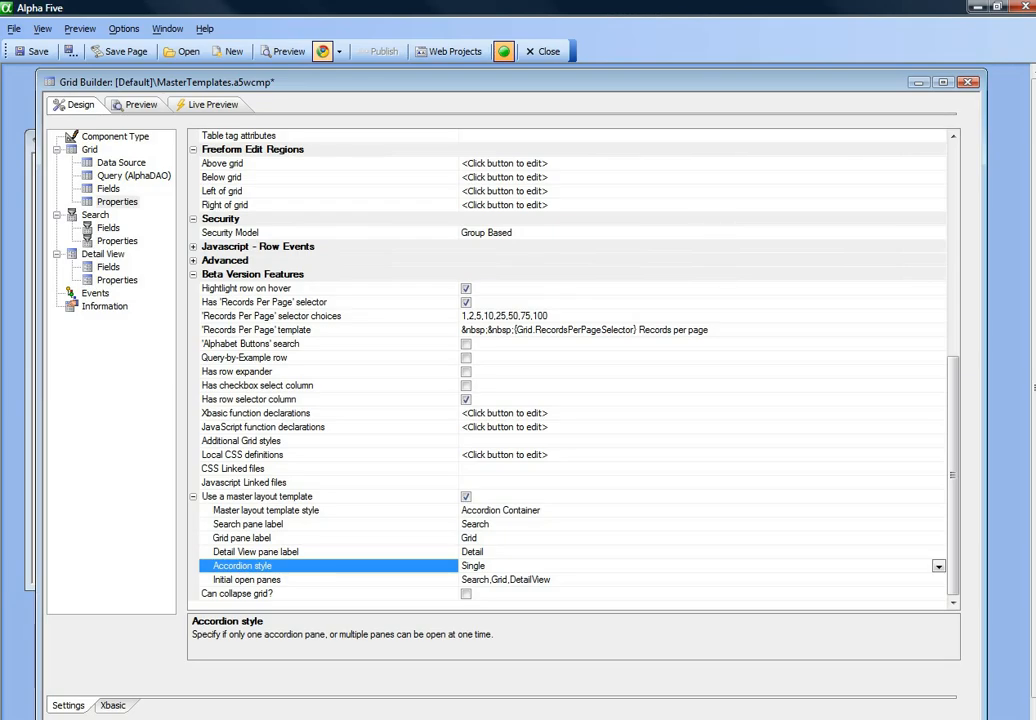
{"action": "left_click", "coordinate": [939, 568]}
{"action": "left_click", "coordinate": [402, 564]}
{"action": "left_click", "coordinate": [305, 512]}
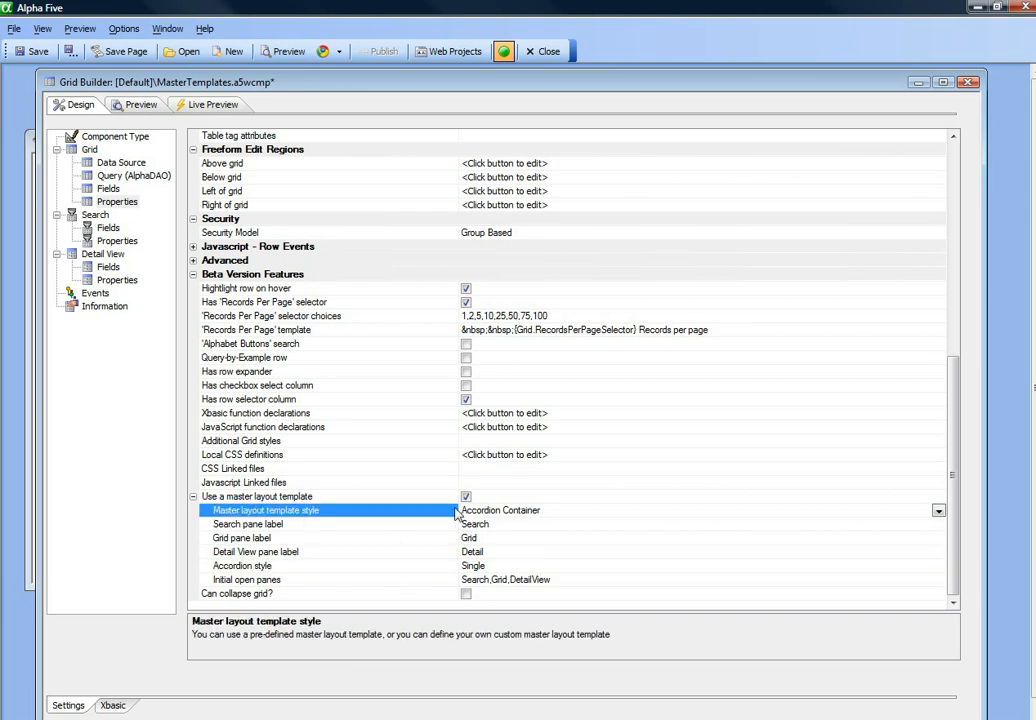
{"action": "left_click", "coordinate": [938, 511]}
{"action": "left_click", "coordinate": [484, 629]}
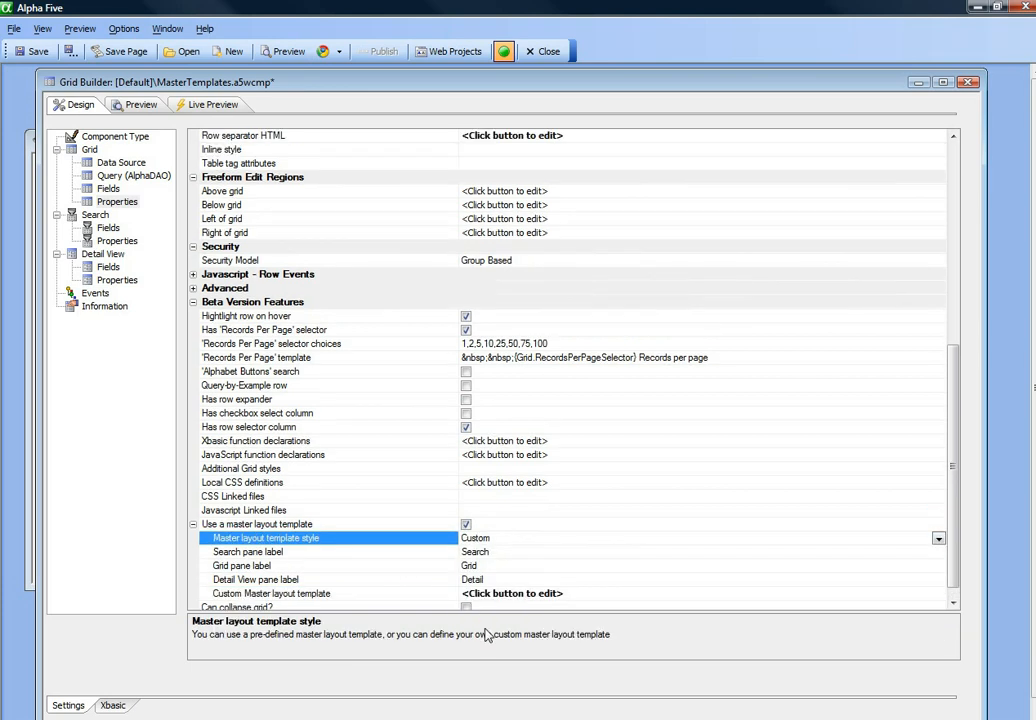
Open the custom master layout template for editing and delete all of its HTML.
{"action": "left_click_drag", "start_coordinate": [957, 466], "coordinate": [957, 473]}
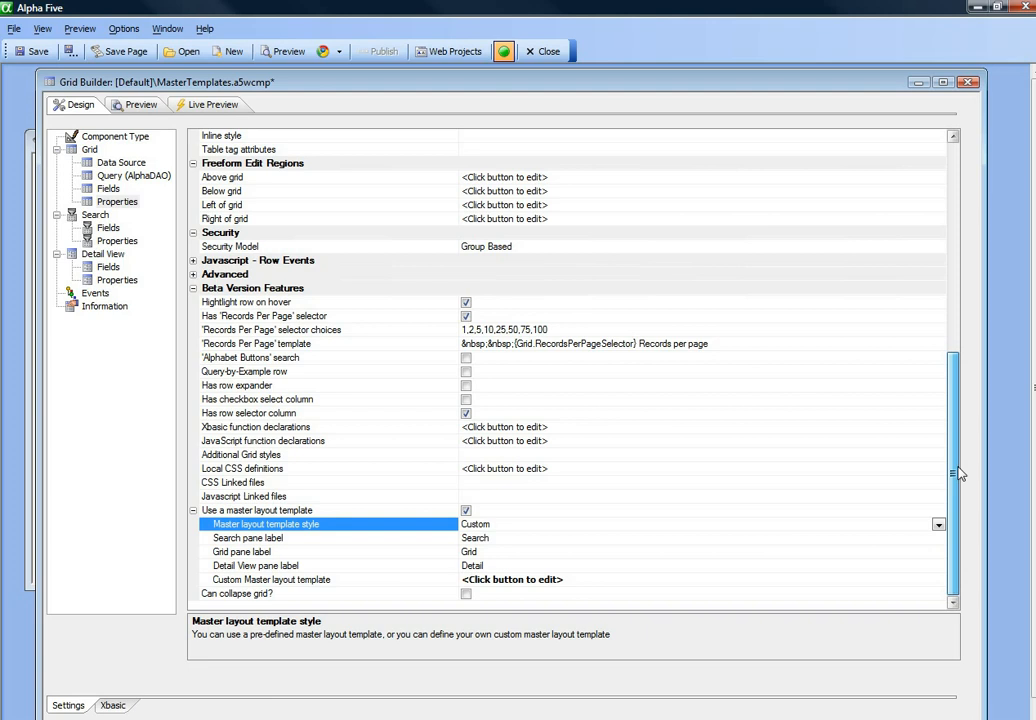
{"action": "left_click", "coordinate": [328, 580]}
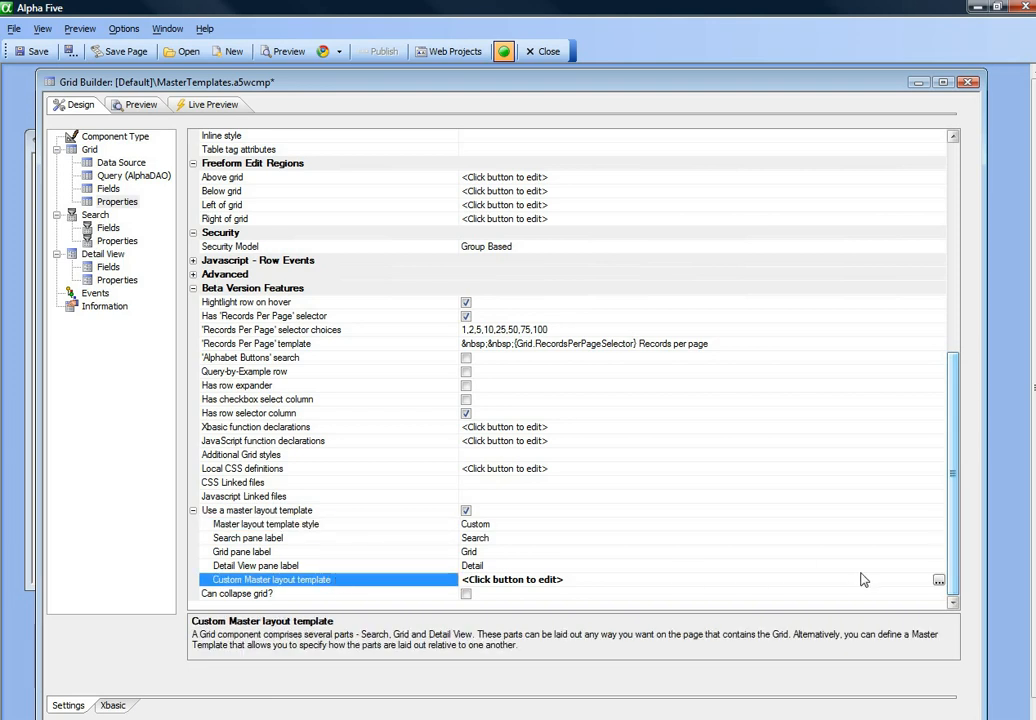
{"action": "left_click", "coordinate": [938, 580]}
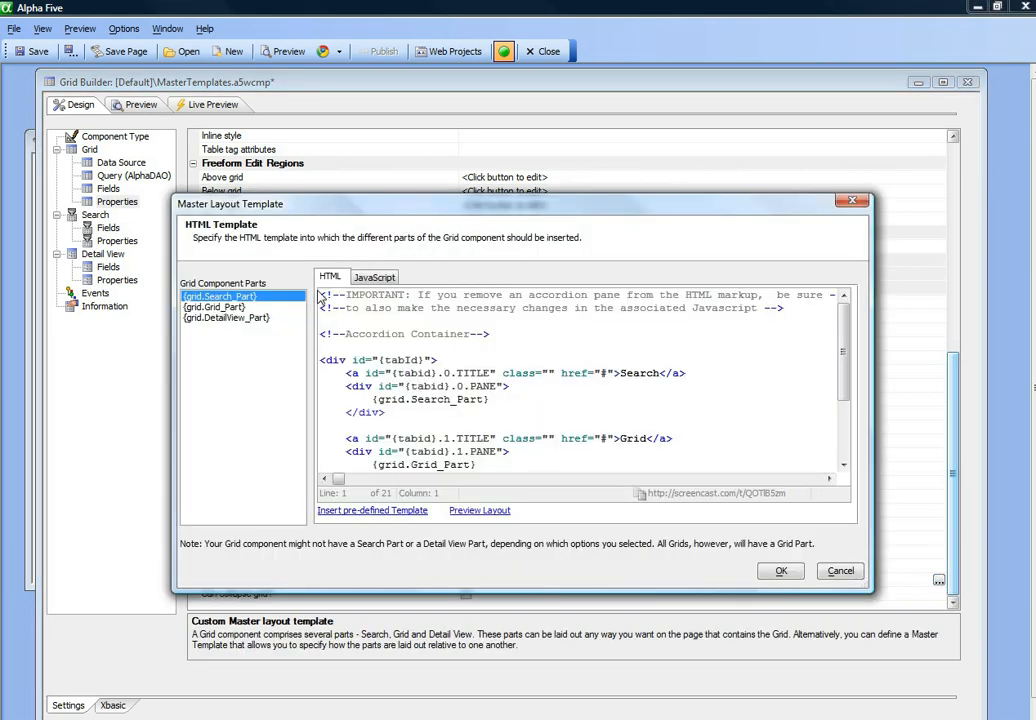
{"action": "left_click_drag", "start_coordinate": [321, 294], "coordinate": [543, 572]}
{"action": "key", "text": "Delete"}
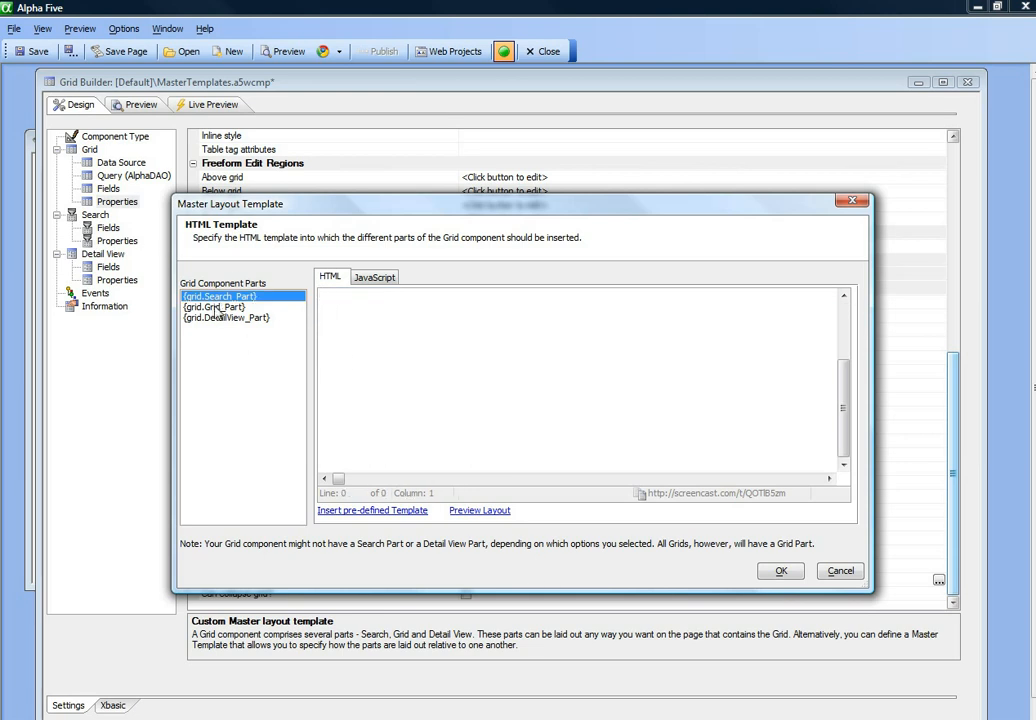
Go through the Search, Grid and DetailView component parts and insert the pre-defined Accordion Container template into the empty HTML.
{"action": "left_click", "coordinate": [219, 308]}
{"action": "left_click", "coordinate": [221, 318]}
{"action": "left_click", "coordinate": [220, 297]}
{"action": "left_click", "coordinate": [220, 307]}
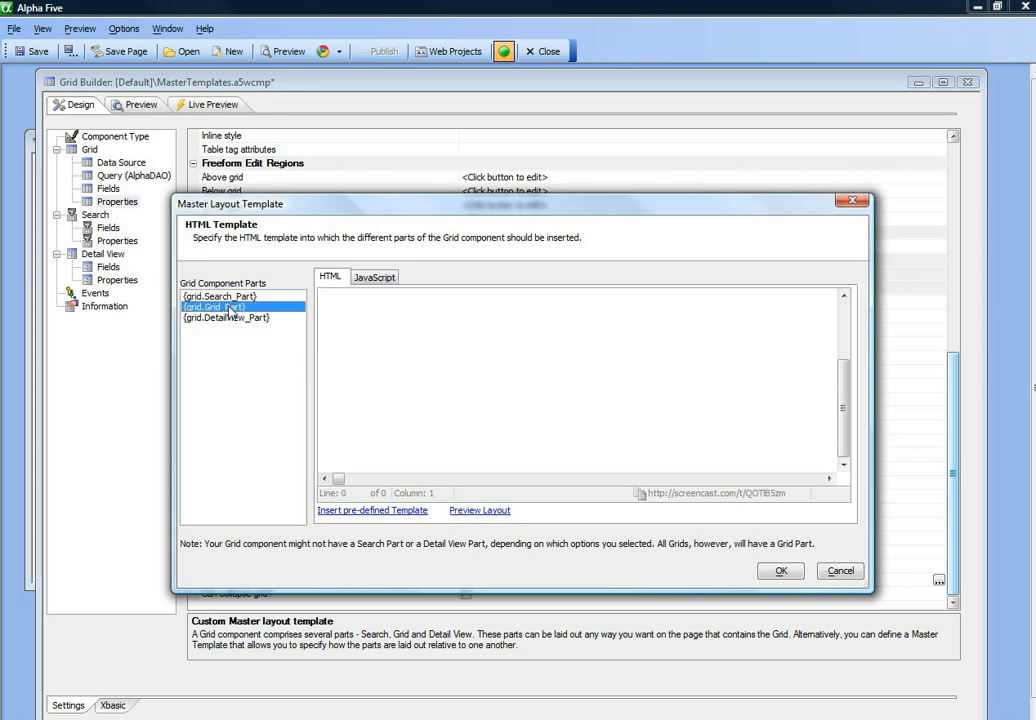
{"action": "left_click", "coordinate": [222, 318]}
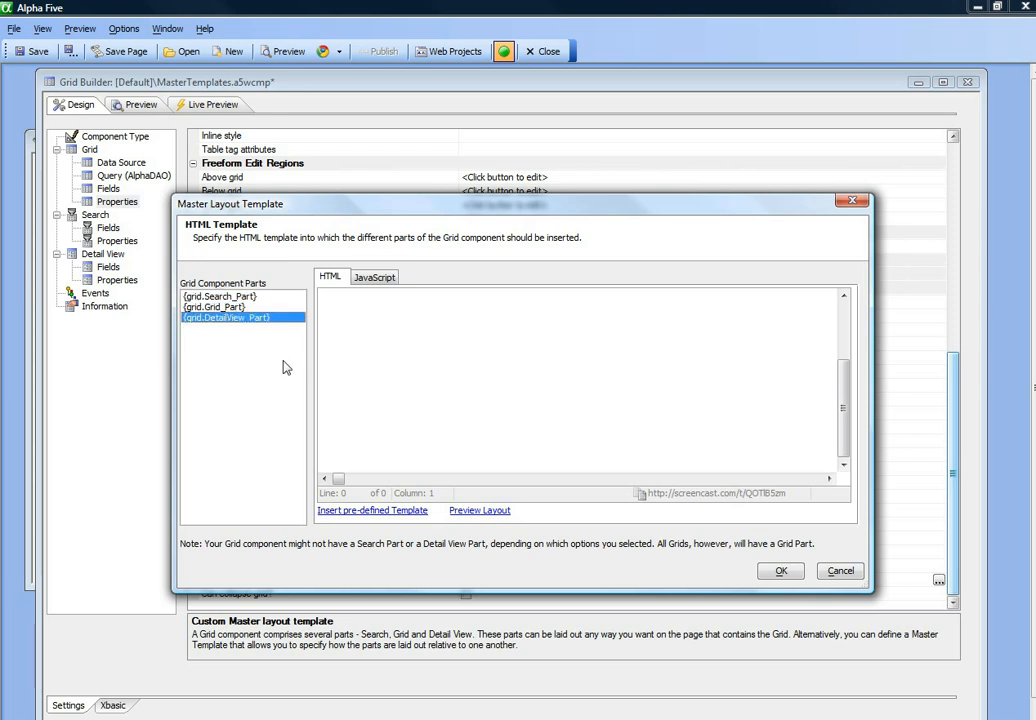
{"action": "left_click", "coordinate": [350, 511]}
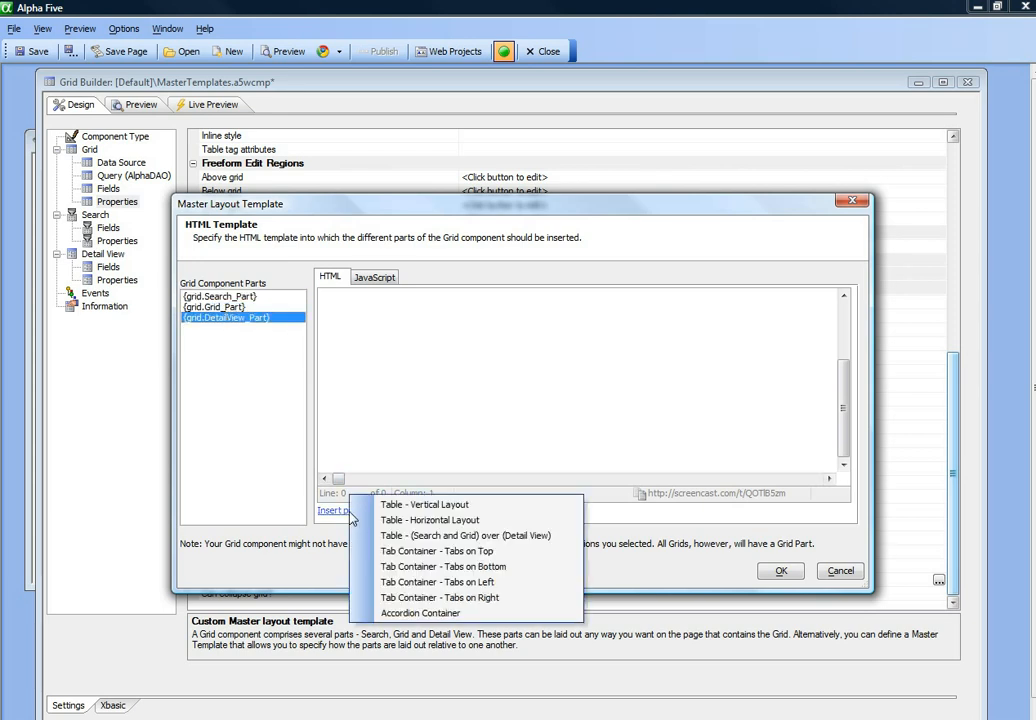
{"action": "left_click", "coordinate": [421, 614]}
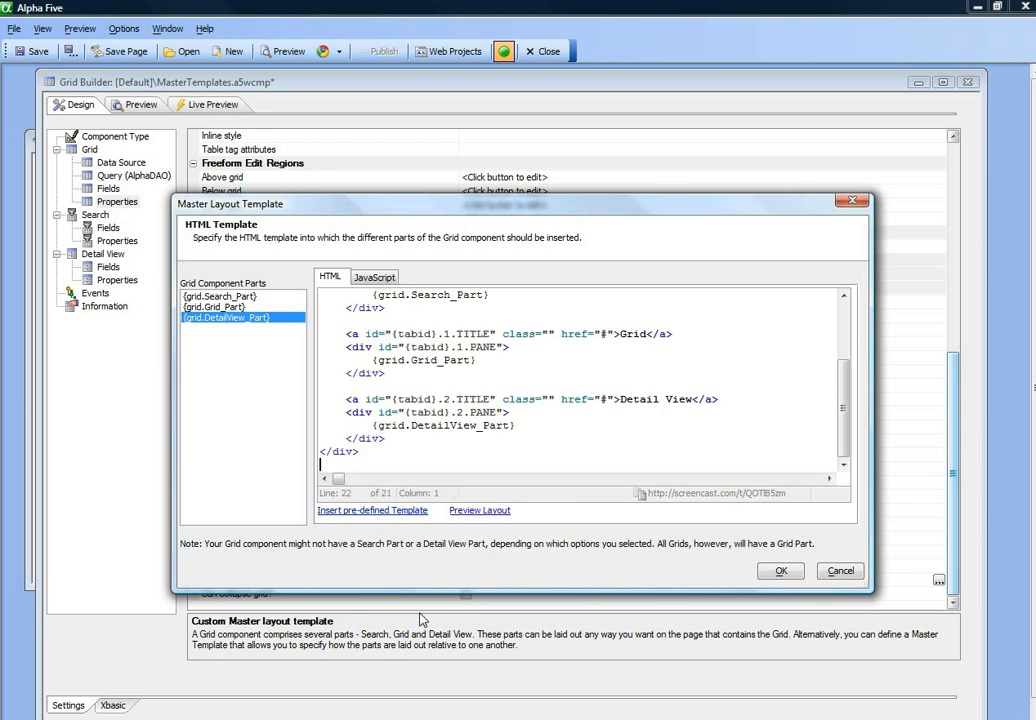
Examine where the Search_Part, Grid_Part and DetailView_Part placeholders sit in the accordion template's HTML.
{"action": "left_click_drag", "start_coordinate": [843, 440], "coordinate": [873, 360]}
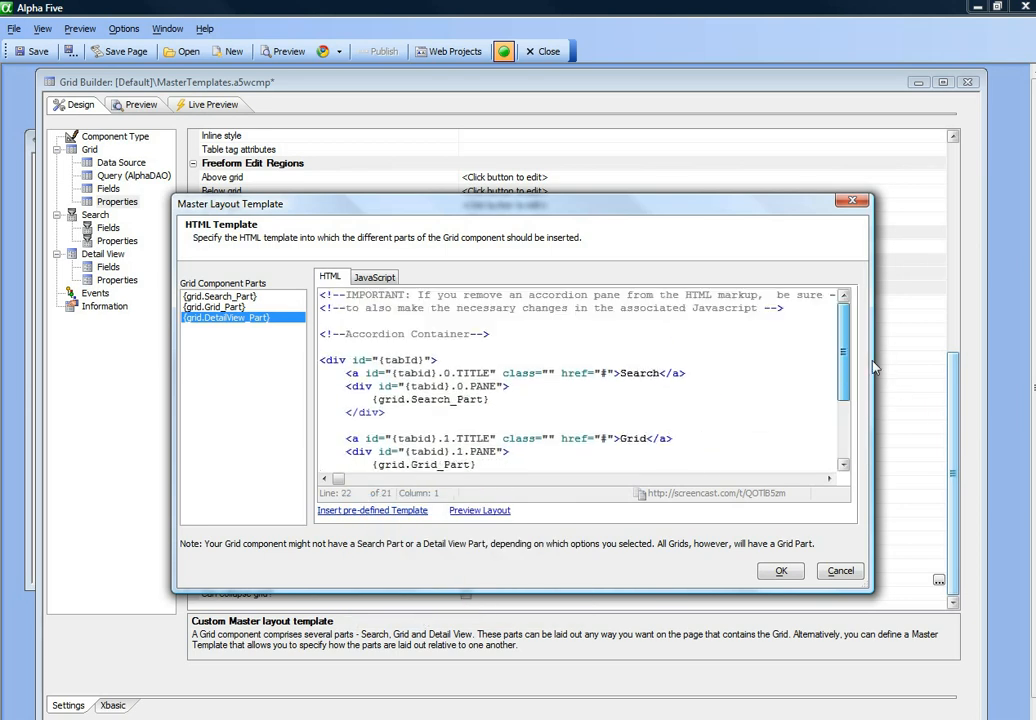
{"action": "left_click_drag", "start_coordinate": [372, 399], "coordinate": [490, 399]}
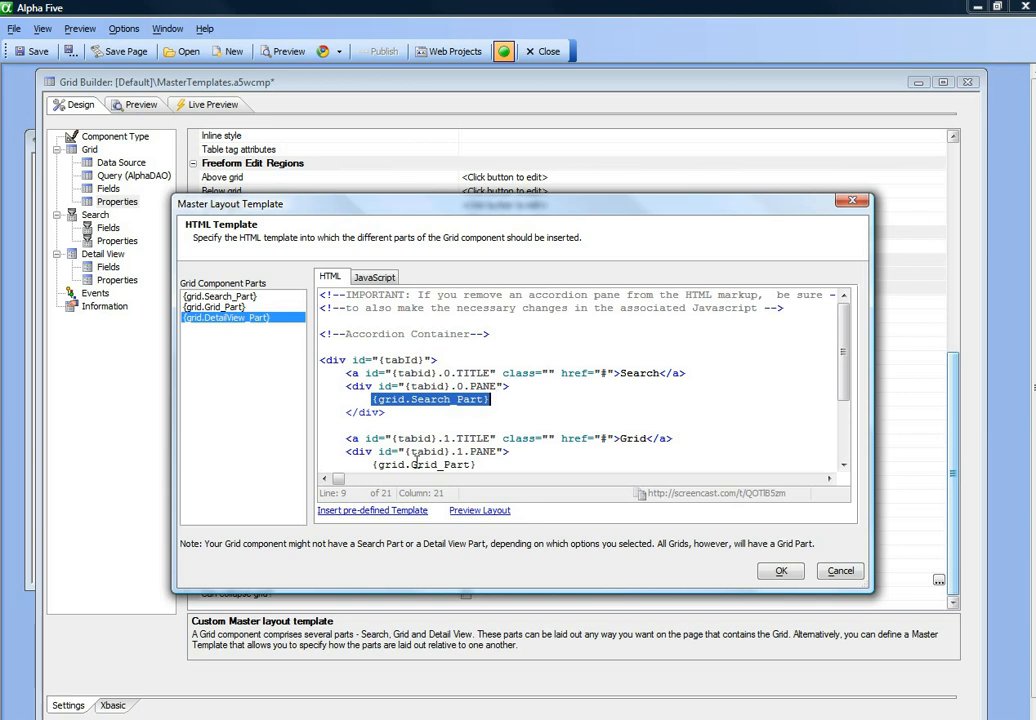
{"action": "scroll", "coordinate": [416, 463], "scroll_direction": "down", "scroll_amount": 3}
{"action": "left_click_drag", "start_coordinate": [372, 425], "coordinate": [497, 426]}
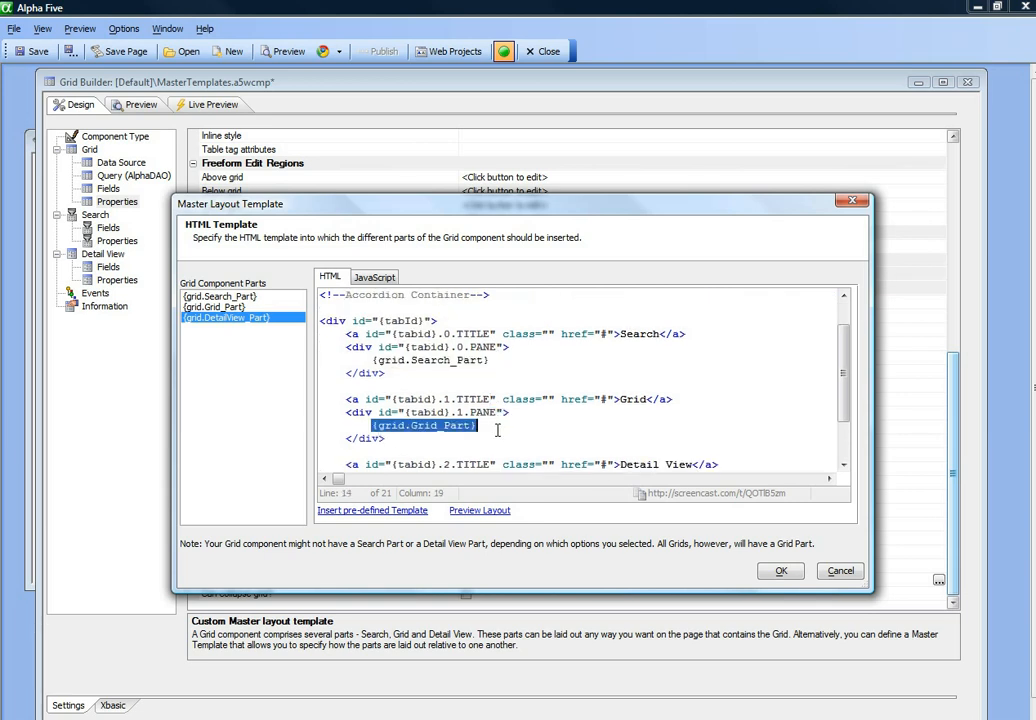
{"action": "scroll", "coordinate": [497, 430], "scroll_direction": "down", "scroll_amount": 2}
{"action": "left_click_drag", "start_coordinate": [372, 412], "coordinate": [515, 412]}
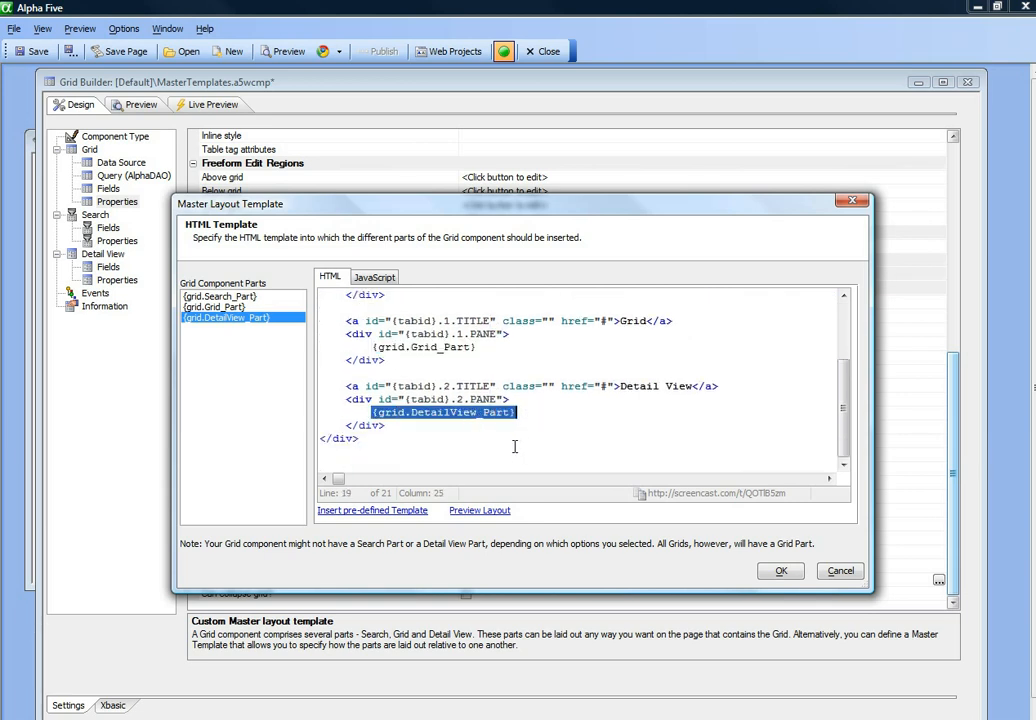
{"action": "scroll", "coordinate": [515, 446], "scroll_direction": "up", "scroll_amount": 3}
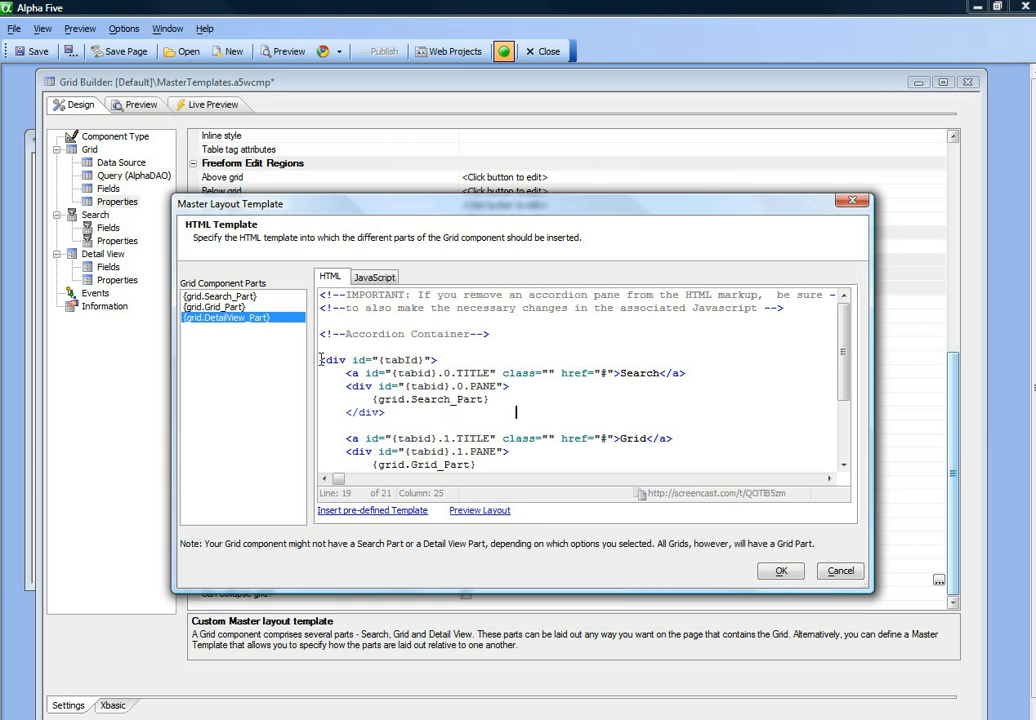